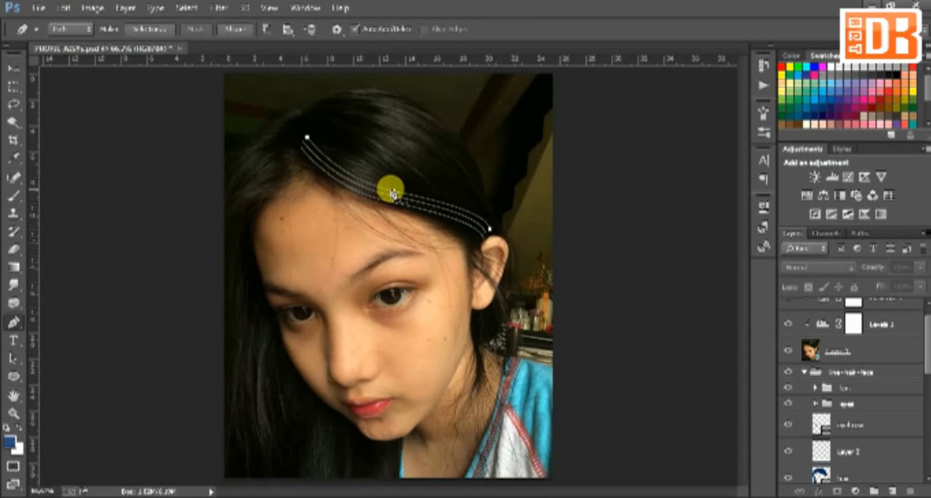
Rotate the duplicated strand path slightly and add more strand paths above it along the front hair sweep
key(ctrl+t)
drag(544, 197, 544, 193)
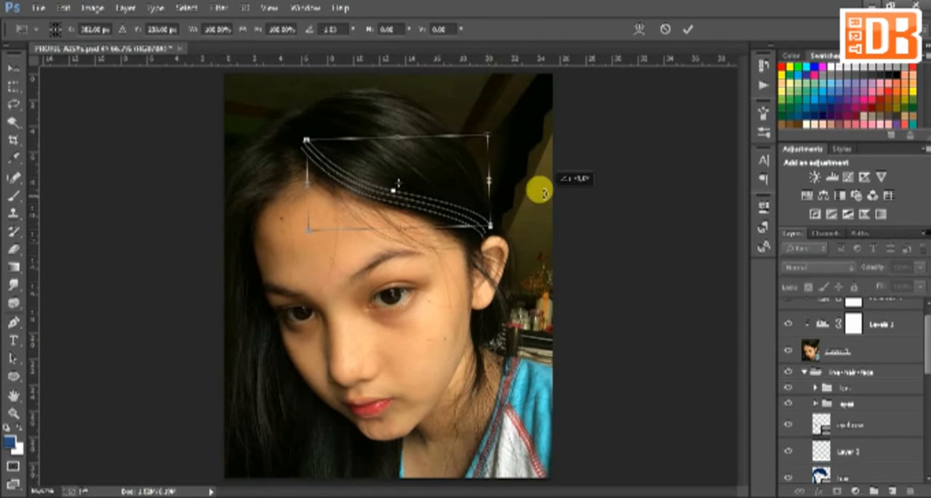
key(Return)
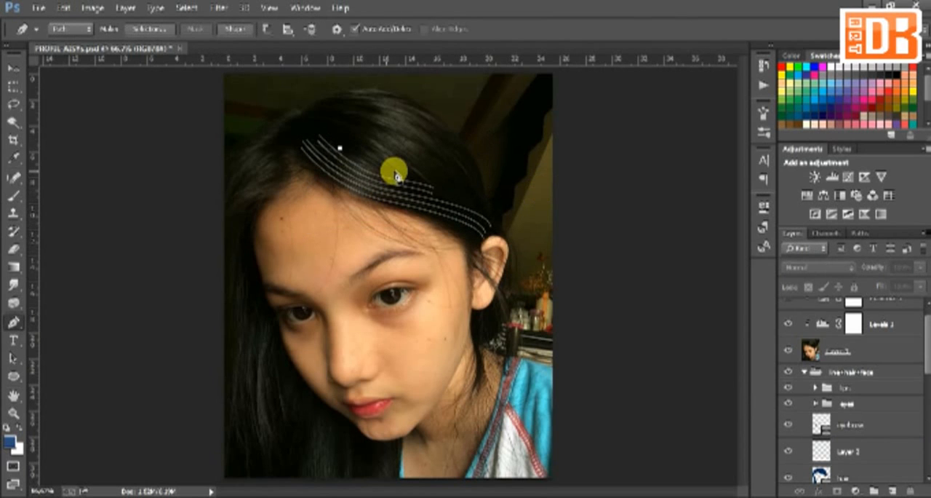
drag(401, 173, 417, 192)
ctrl+alt+drag(376, 155, 449, 194)
Extend the curved strand paths from the parting to above the ear, duplicating and transforming copies to follow the hair
click(317, 128)
drag(476, 206, 489, 211)
click(491, 220)
ctrl+alt+drag(412, 162, 417, 156)
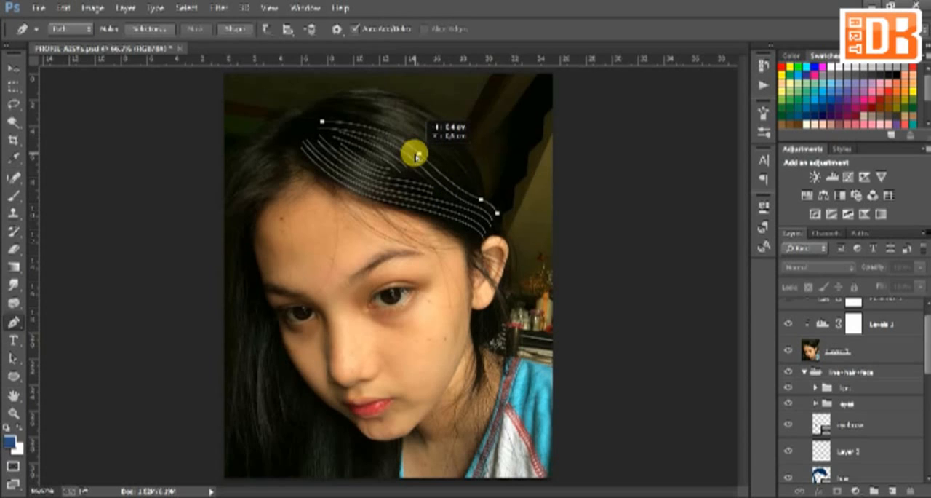
ctrl+alt+drag(415, 155, 417, 155)
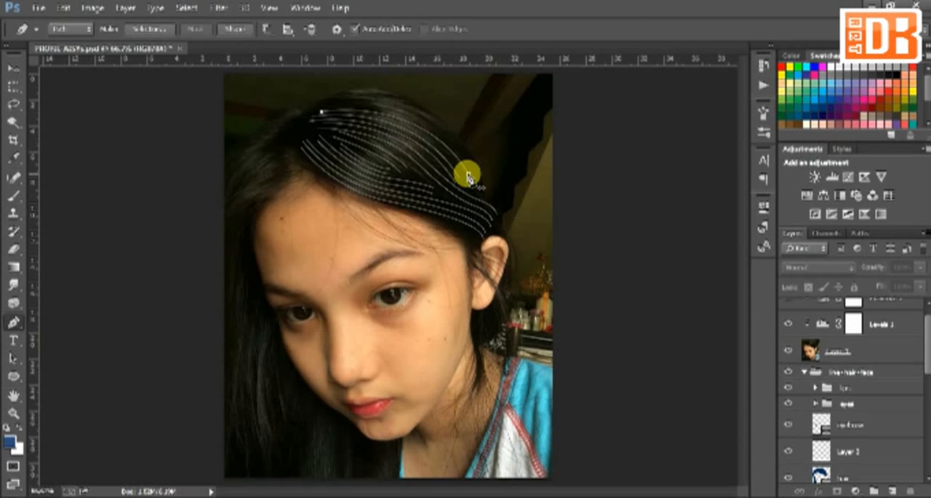
key(ctrl+t)
key(Return)
Add arched strand paths over the crown, following the upper outline of the hair
click(324, 103)
drag(476, 186, 506, 280)
ctrl+alt+drag(475, 180, 480, 169)
click(306, 111)
drag(391, 91, 427, 106)
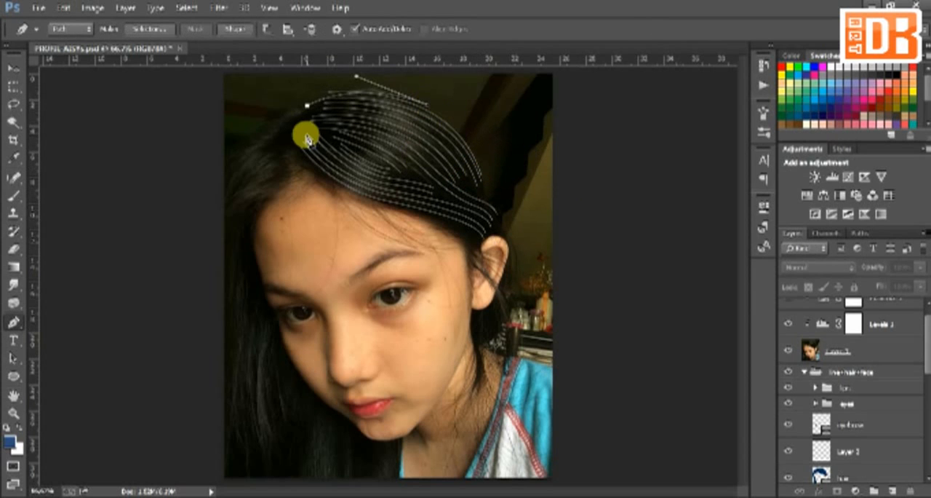
Draw a long strand path down the left side of the face and duplicate it outward across the side hair
click(277, 190)
drag(242, 242, 246, 290)
click(245, 350)
drag(242, 464, 258, 485)
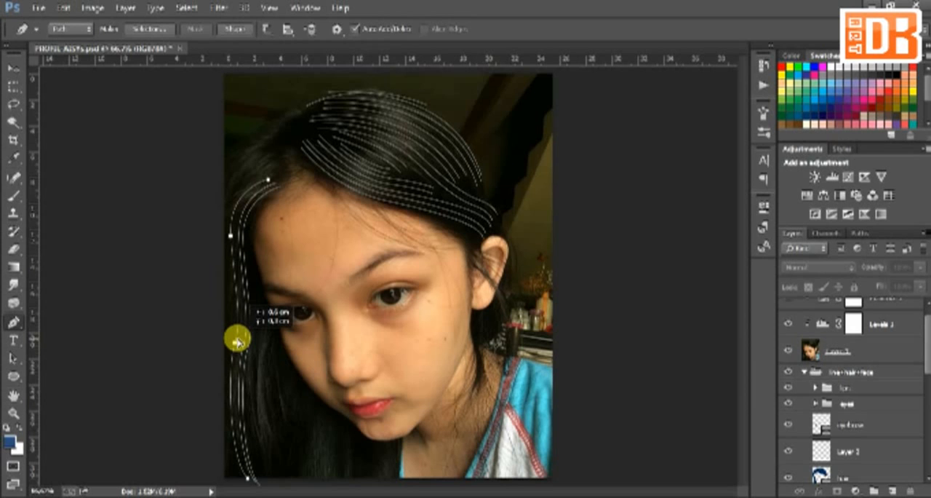
drag(237, 340, 235, 335)
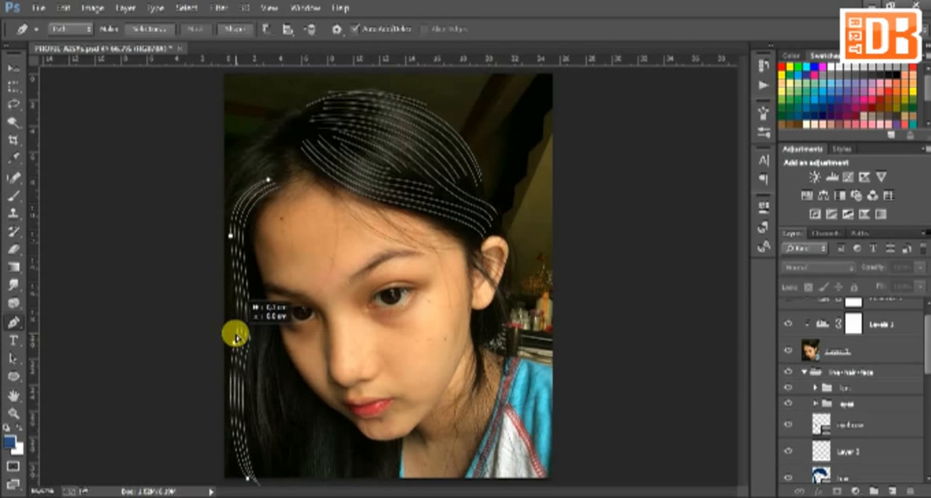
drag(231, 239, 237, 308)
Add shorter curved strand paths over the upper-left side of the head and rotate the topmost one slightly
mouse_move(258, 171)
mouse_down()
mouse_move(237, 149)
mouse_move(272, 149)
mouse_move(291, 133)
mouse_move(278, 121)
mouse_up()
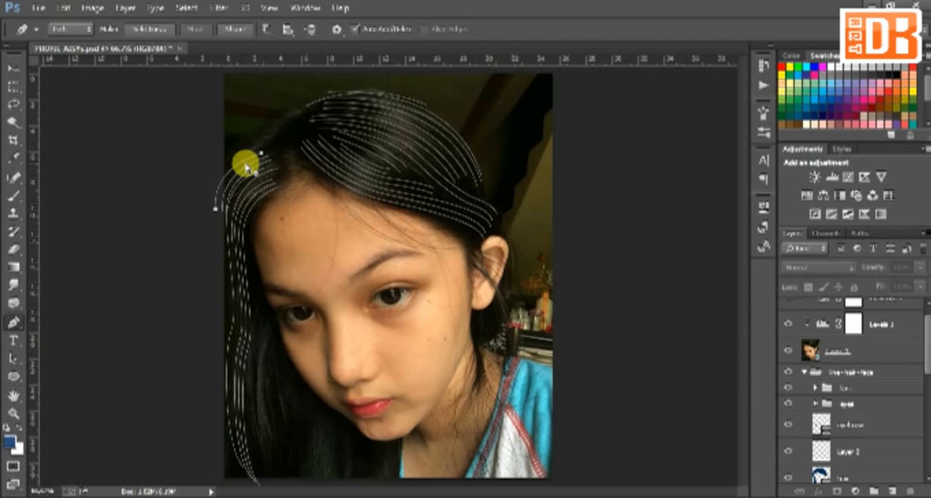
ctrl+click(270, 148)
key(ctrl+t)
drag(309, 133, 310, 141)
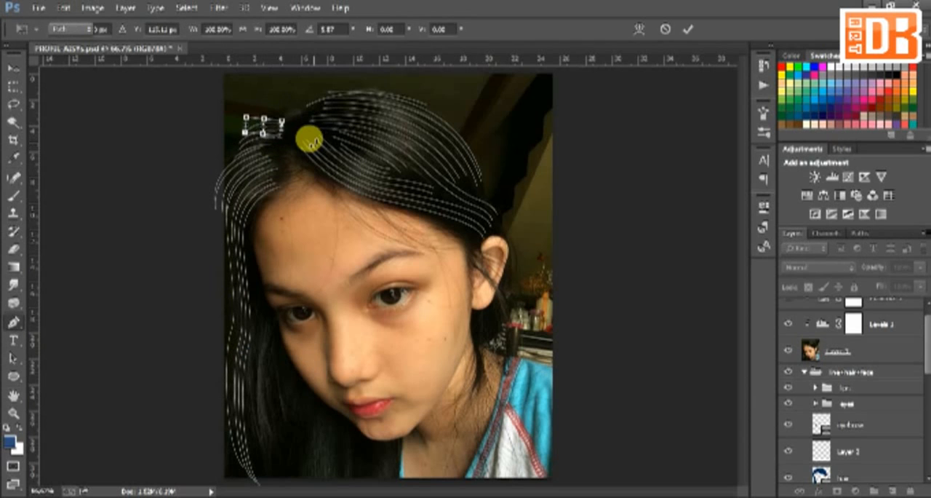
key(Return)
Fill the hair at the upper-left crown with curved strand paths reaching the parting
click(290, 124)
drag(239, 143, 219, 175)
key(ctrl+z)
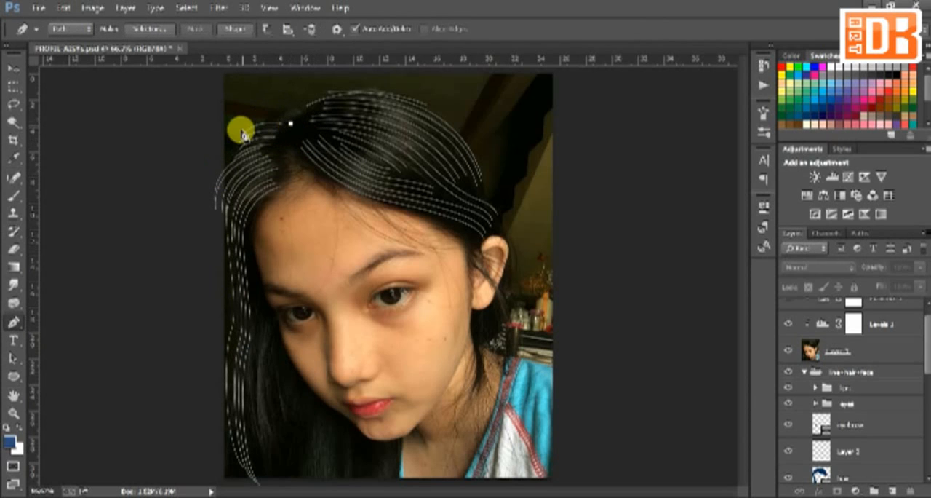
drag(236, 136, 216, 166)
drag(288, 123, 296, 108)
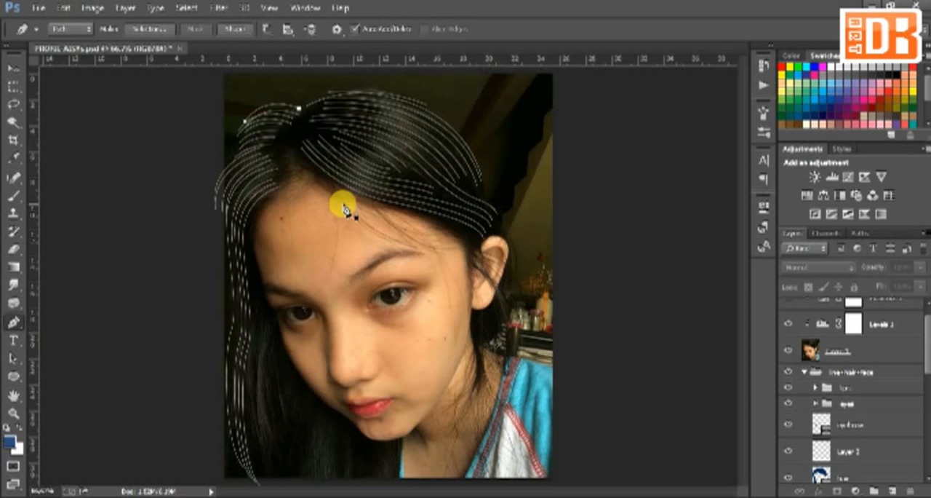
Add strand paths through the long hair beside and below the face, and across the temple beside the ear
drag(254, 297, 260, 382)
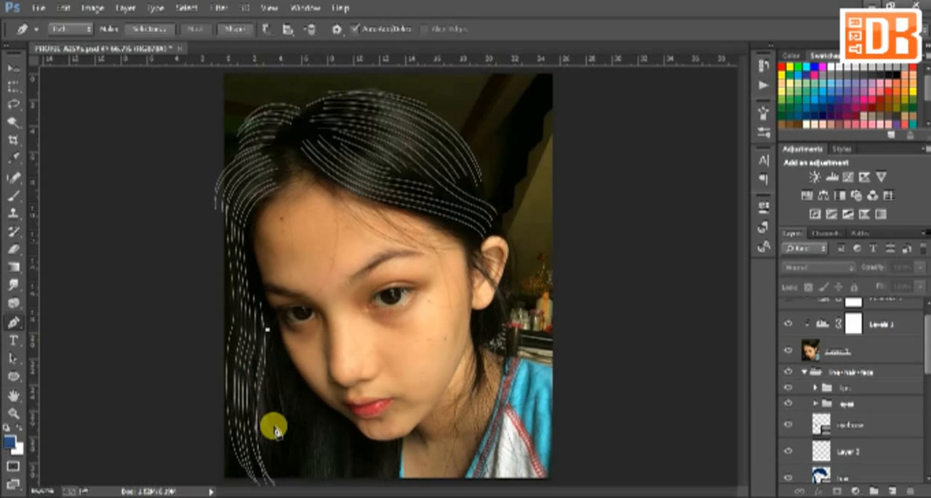
key(ctrl+minus)
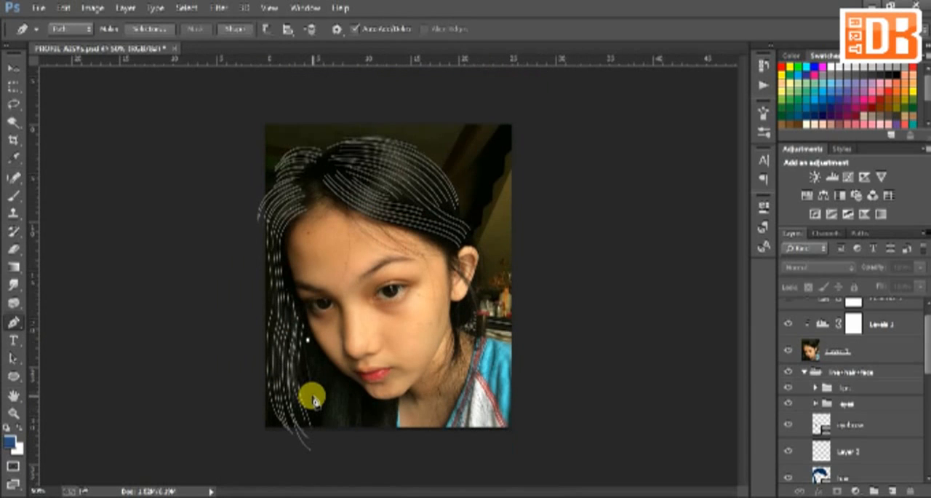
drag(312, 398, 387, 440)
drag(456, 267, 453, 296)
Select the empty layer below the eyebrow layer and filter the layer list to show only the selected layer
click(876, 465)
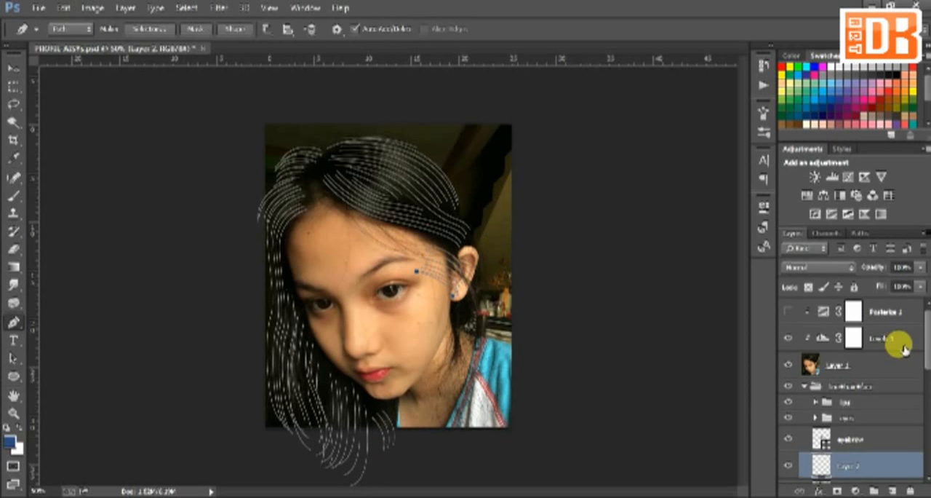
click(836, 268)
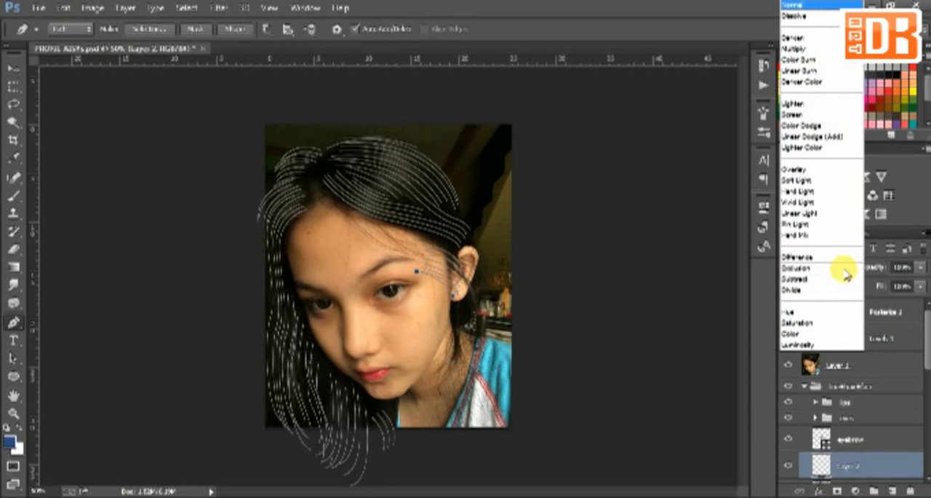
click(914, 382)
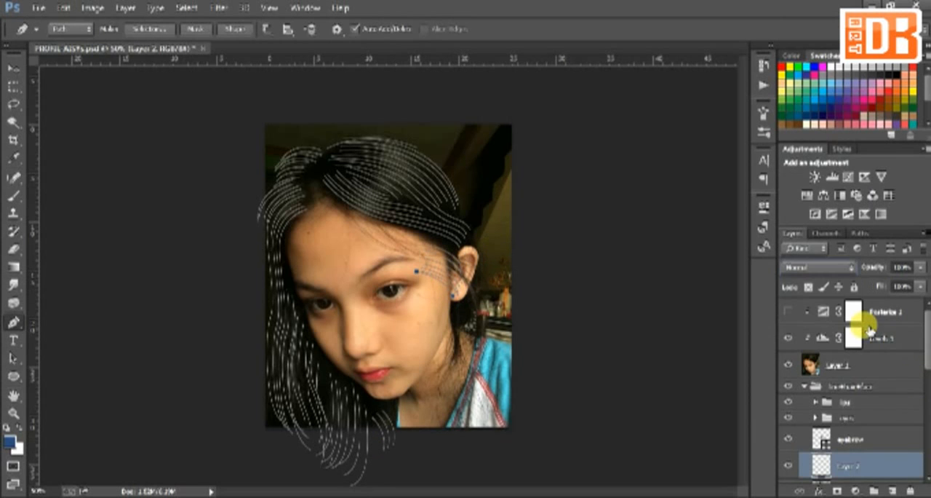
click(807, 247)
click(804, 331)
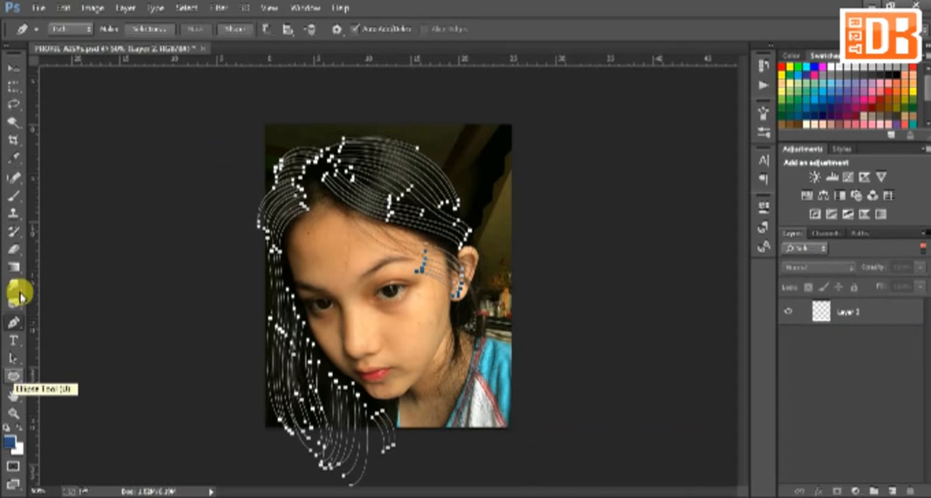
Choose a textured bristle brush preset for the Brush tool and set its size to about 24 px
click(15, 198)
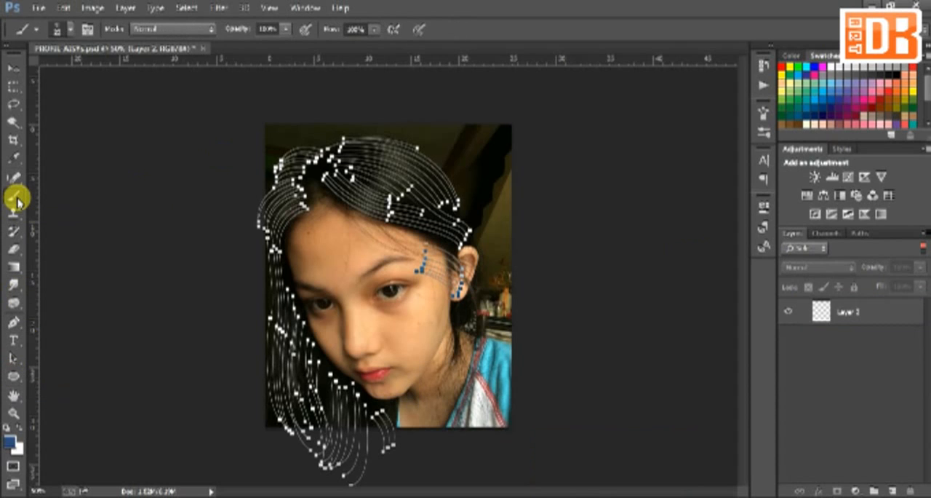
click(70, 34)
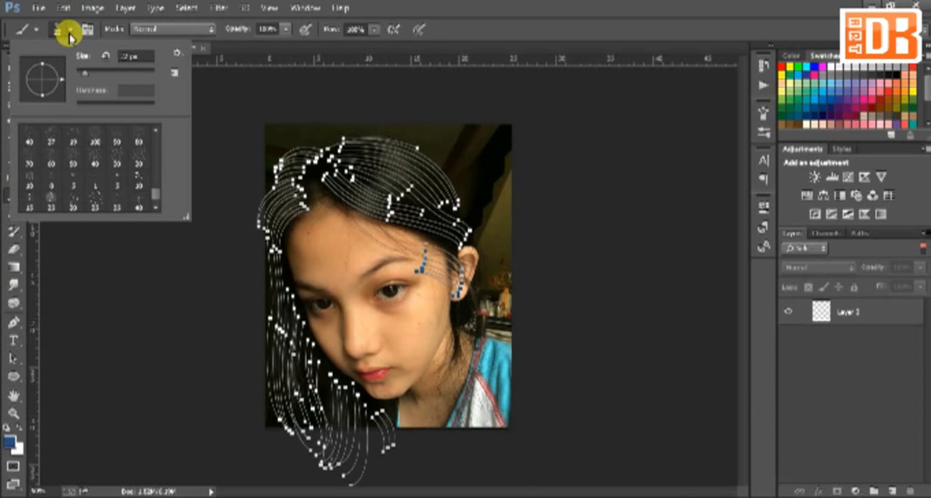
click(56, 206)
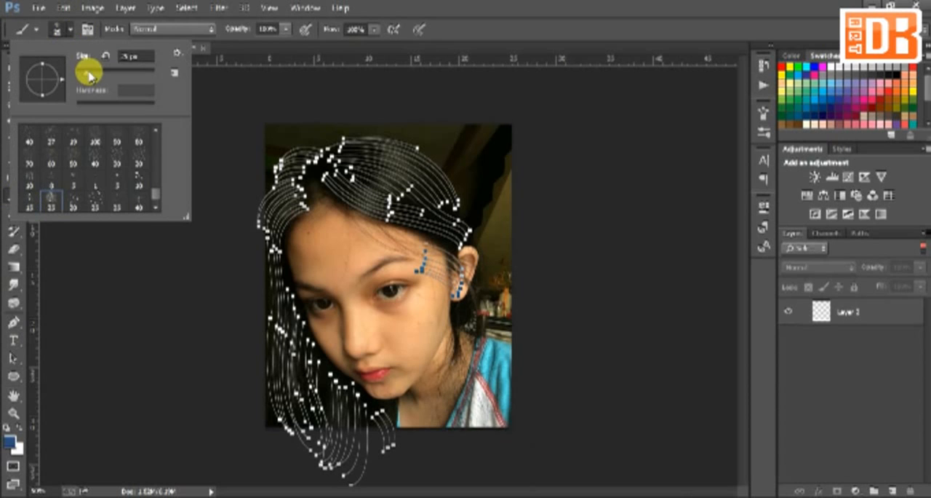
click(87, 74)
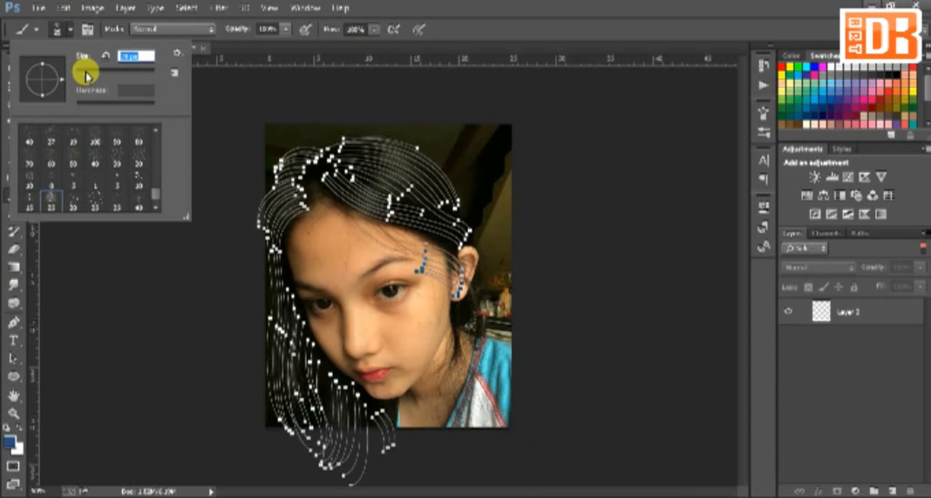
click(306, 91)
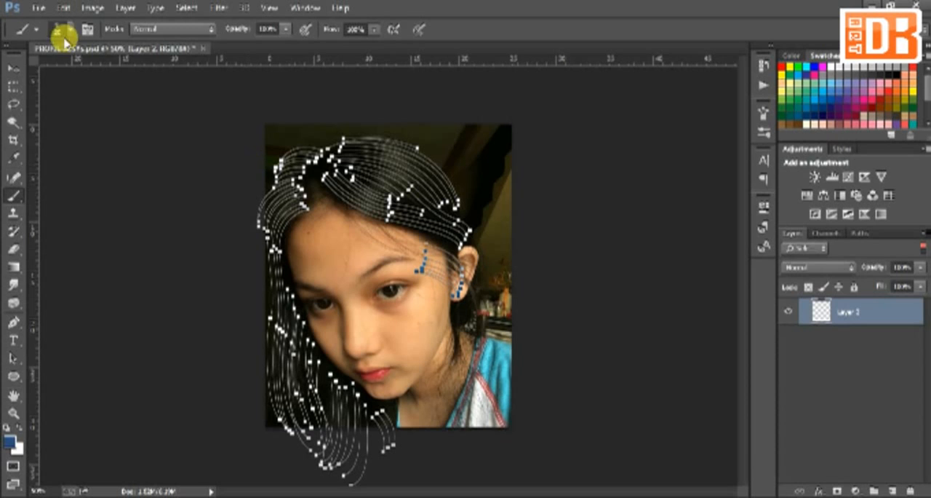
click(63, 31)
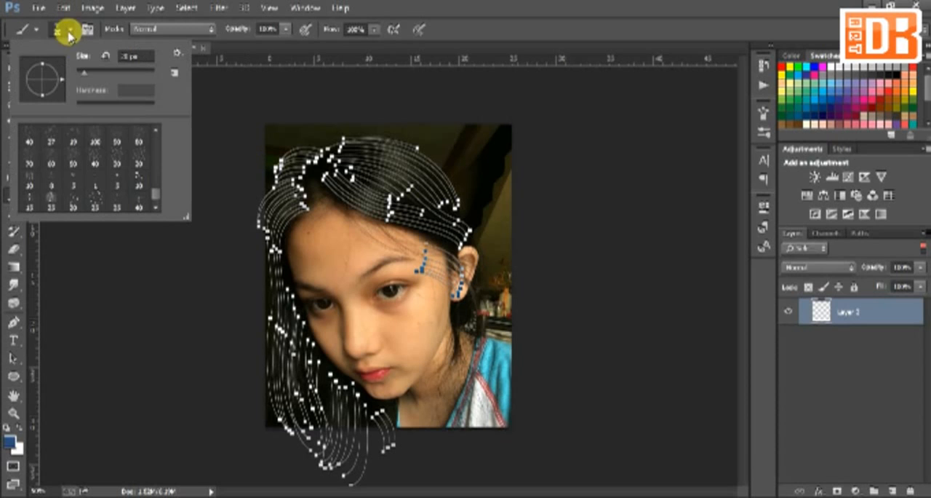
click(84, 73)
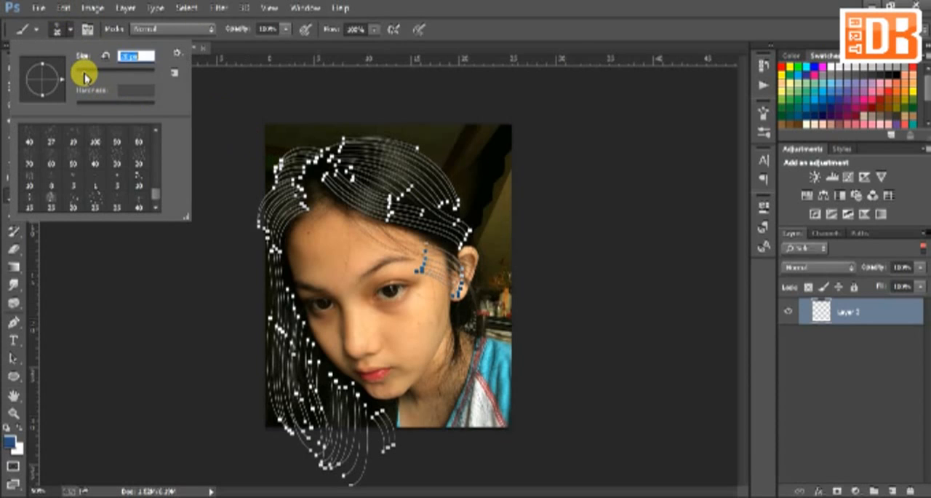
click(503, 84)
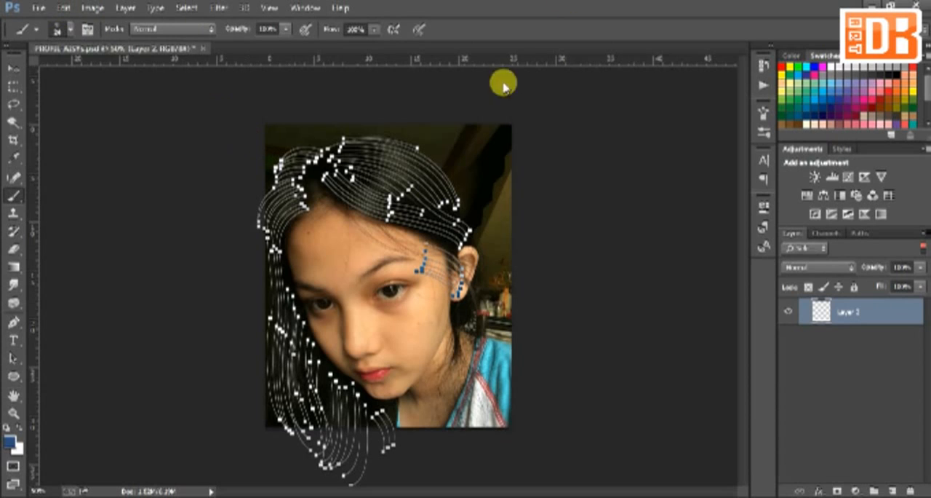
Stroke all hair strand paths with the Brush, with Simulate Pressure enabled
right_click(416, 208)
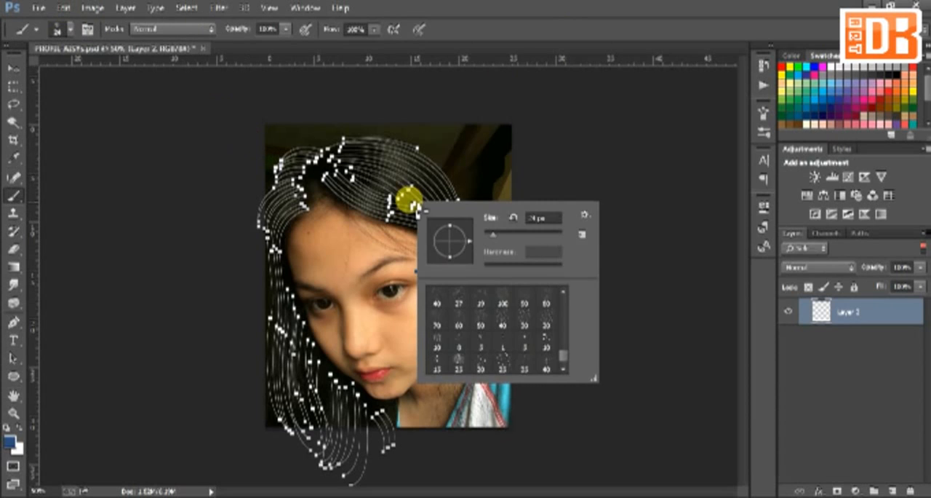
click(500, 89)
key(p)
right_click(439, 187)
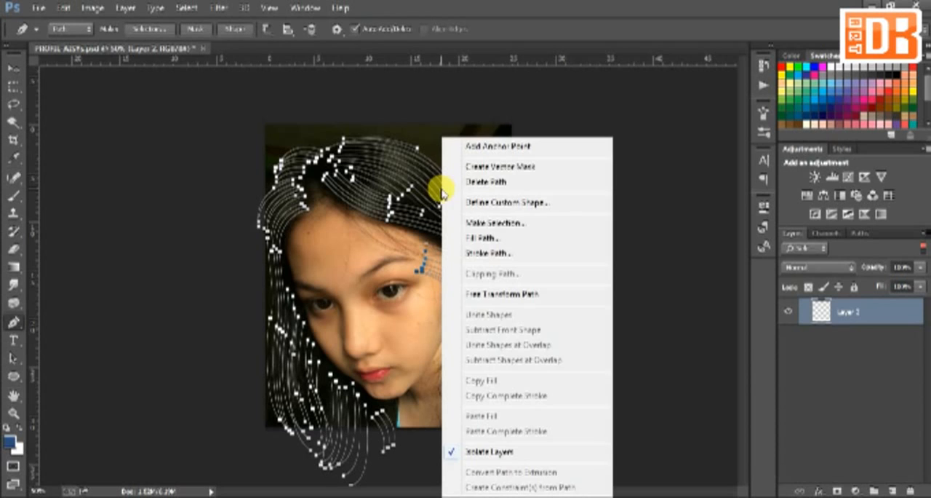
click(483, 254)
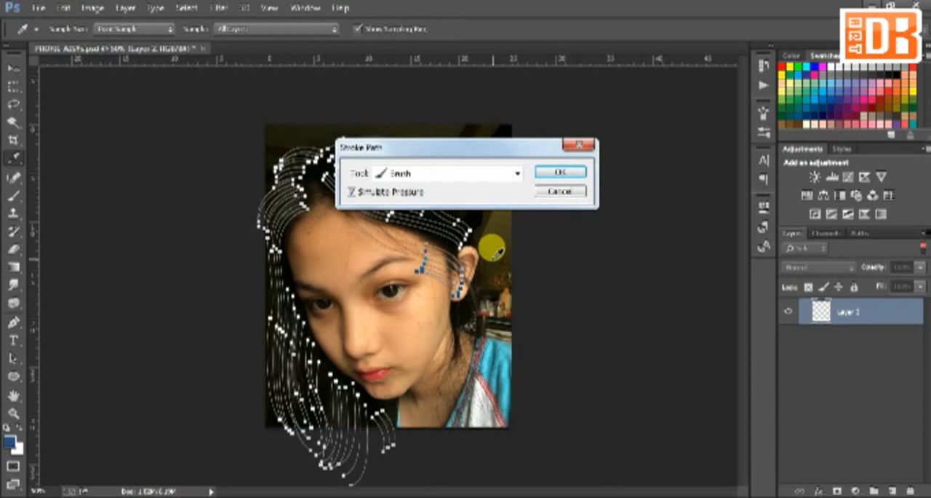
click(549, 172)
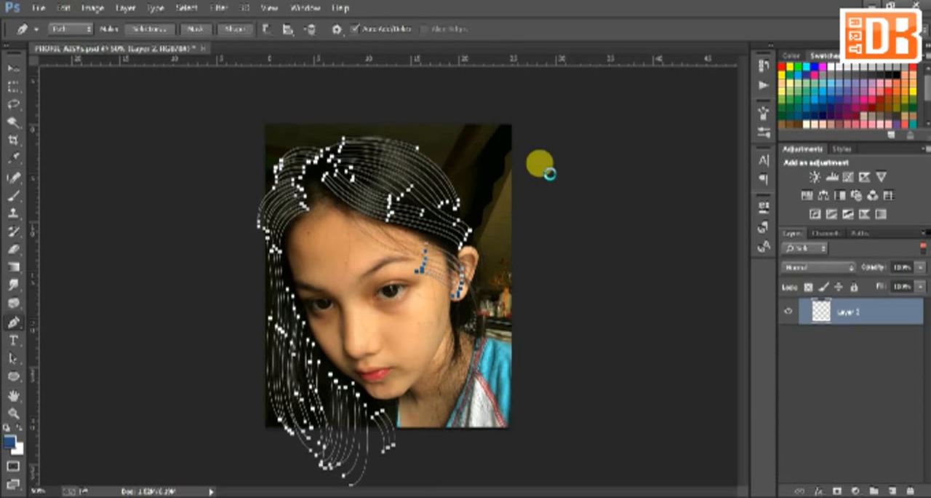
Turn off layer isolation, then hide the reference photo layer and the strand paths
click(922, 246)
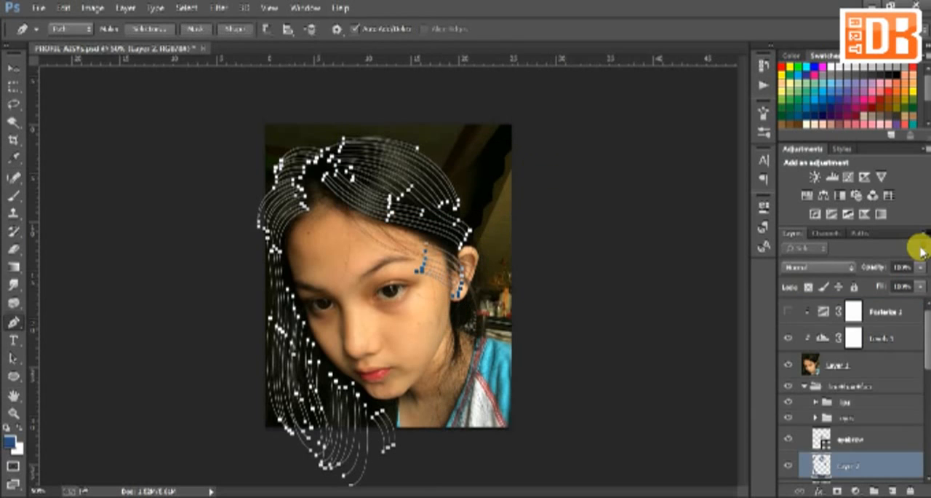
click(788, 364)
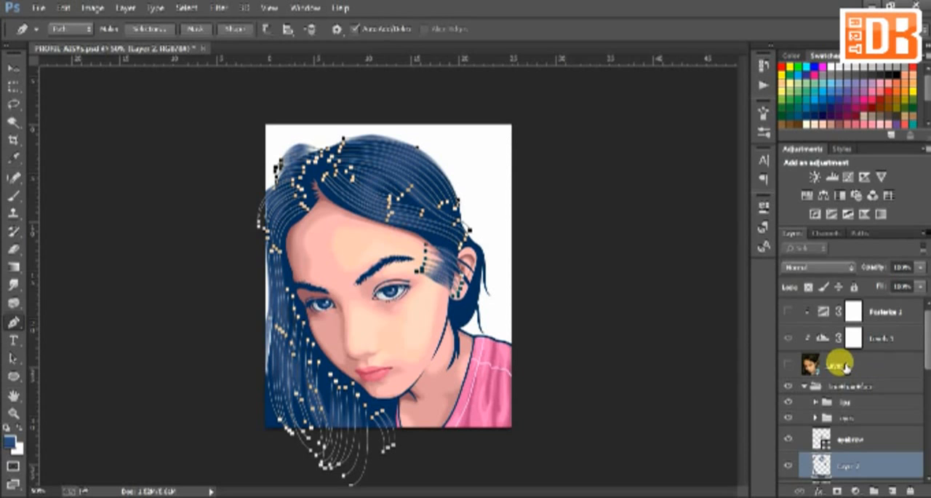
key(ctrl+h)
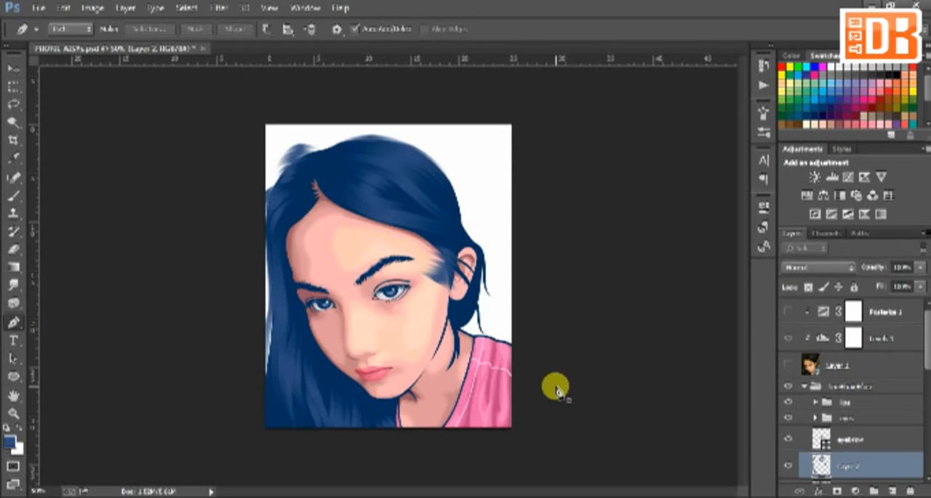
Clip the stroked strand layer to the hair layer beneath it, and add a new isolated layer above it
right_click(873, 463)
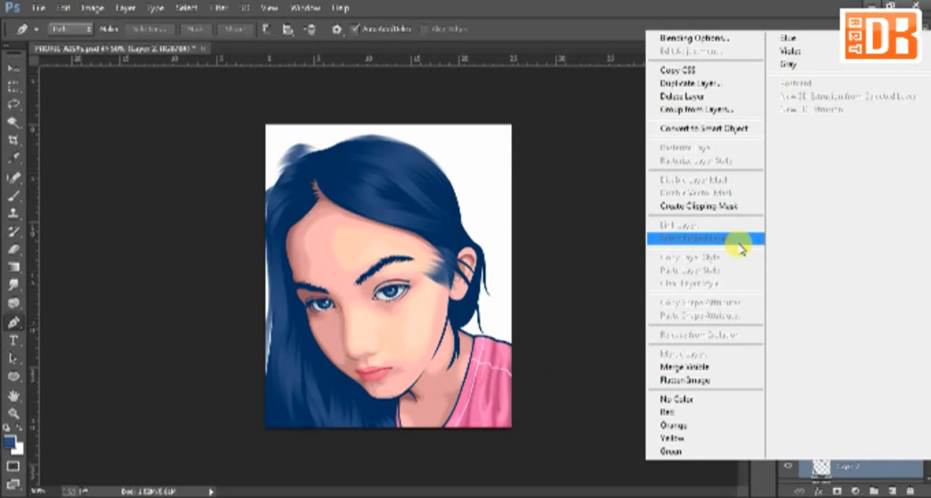
click(723, 208)
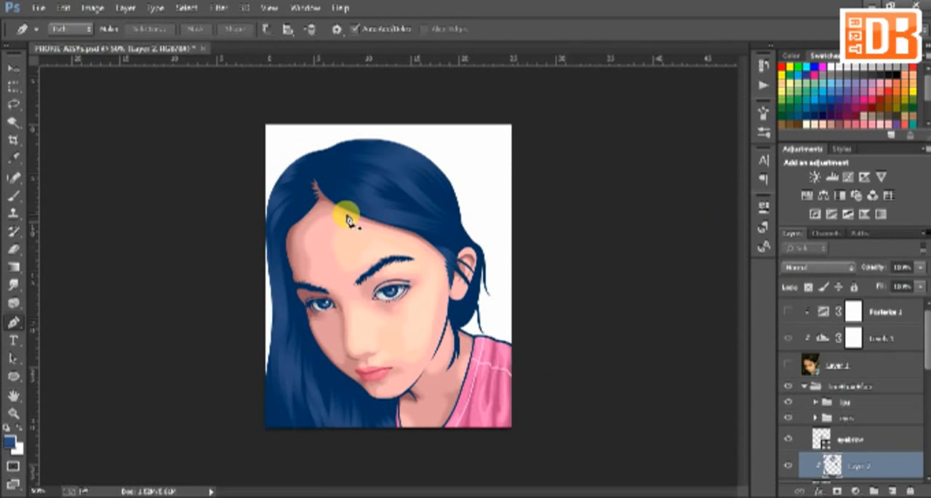
click(890, 489)
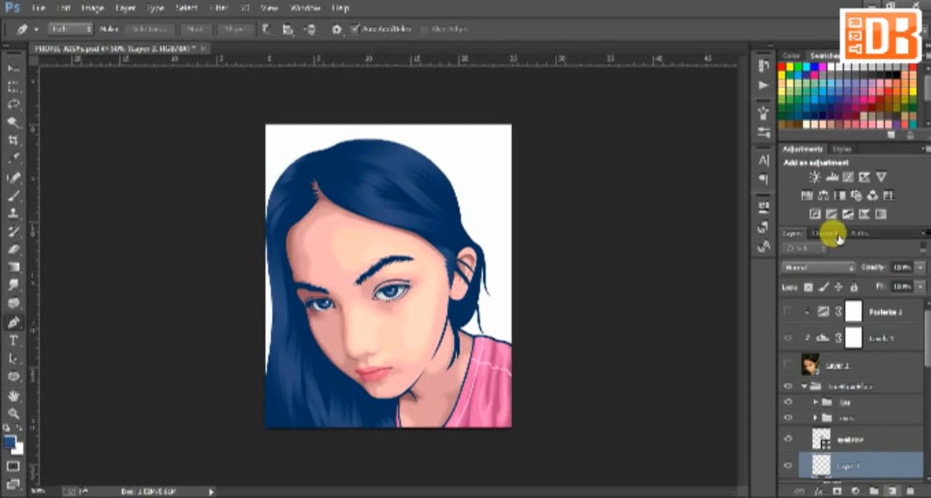
click(922, 248)
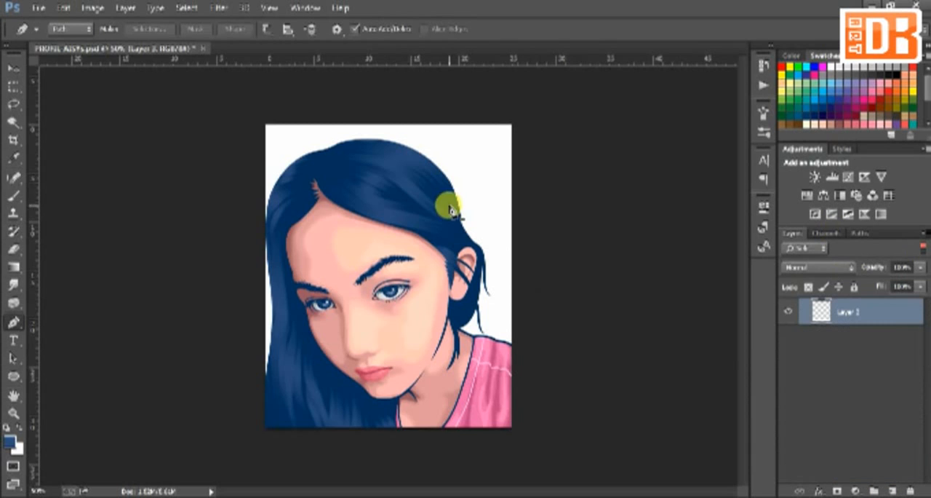
Draw a series of curved strand paths with the Pen tool from the parting across the crown toward the ear
click(323, 175)
mouse_move(469, 235)
mouse_down()
mouse_move(409, 222)
mouse_move(499, 226)
mouse_move(461, 233)
mouse_up()
click(324, 171)
alt+click(428, 220)
click(420, 216)
drag(359, 195, 443, 240)
click(333, 170)
click(445, 213)
click(341, 158)
drag(428, 205, 409, 176)
click(337, 155)
drag(445, 209, 419, 172)
click(340, 151)
click(350, 141)
drag(457, 194, 417, 160)
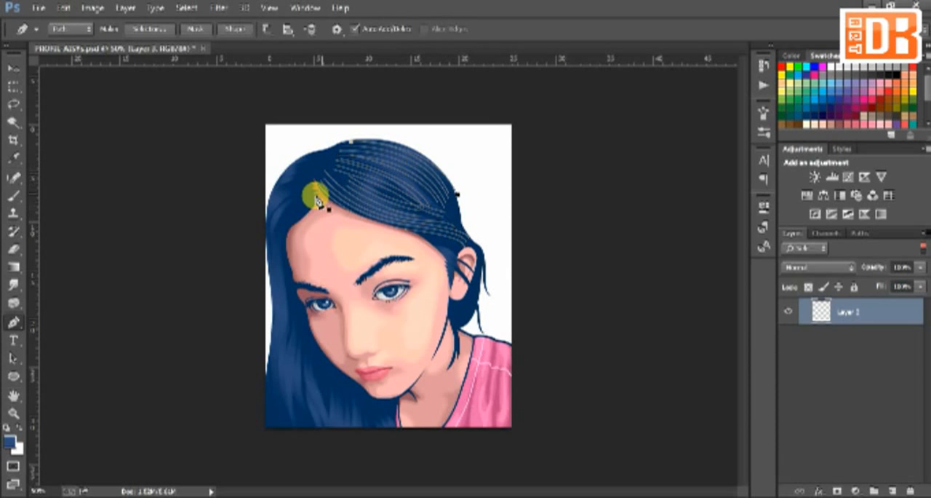
Draw curved strand paths left of the parting, following the outer edge of the hair down past the forehead
click(301, 195)
click(279, 282)
drag(279, 282, 269, 245)
click(296, 187)
drag(274, 298, 254, 211)
Draw wavy strand paths through the lower-left hair down past the canvas edge, plus one more strand across the crown
click(282, 337)
drag(282, 337, 295, 426)
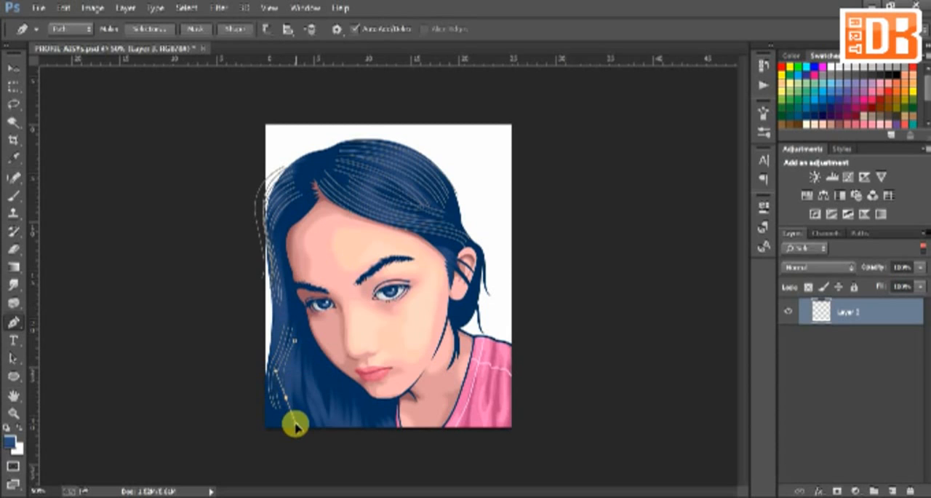
key(Escape)
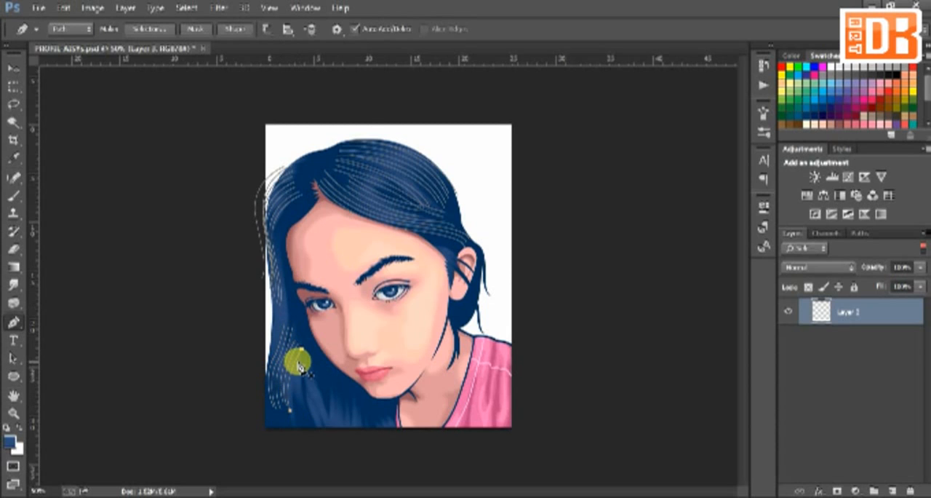
drag(298, 364, 341, 445)
click(334, 171)
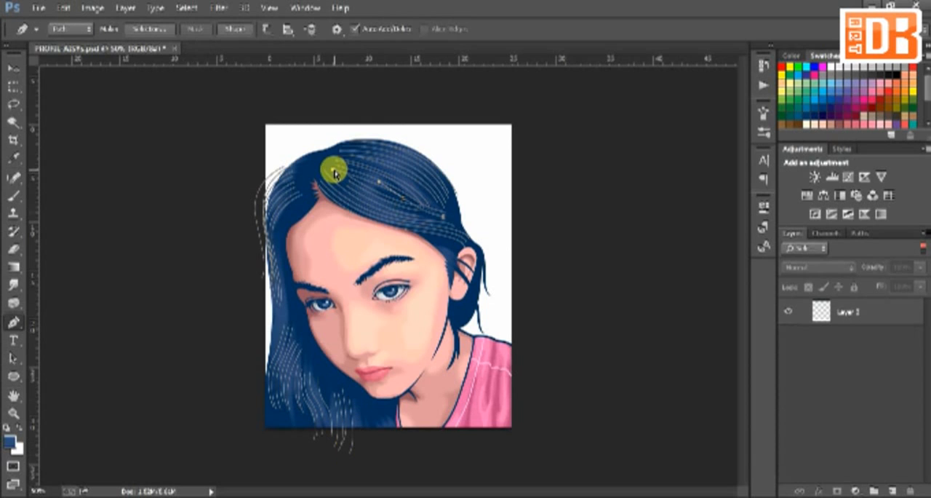
Select all strand paths and lighten the foreground colour to the blue RGB 59, 89, 139
click(305, 372)
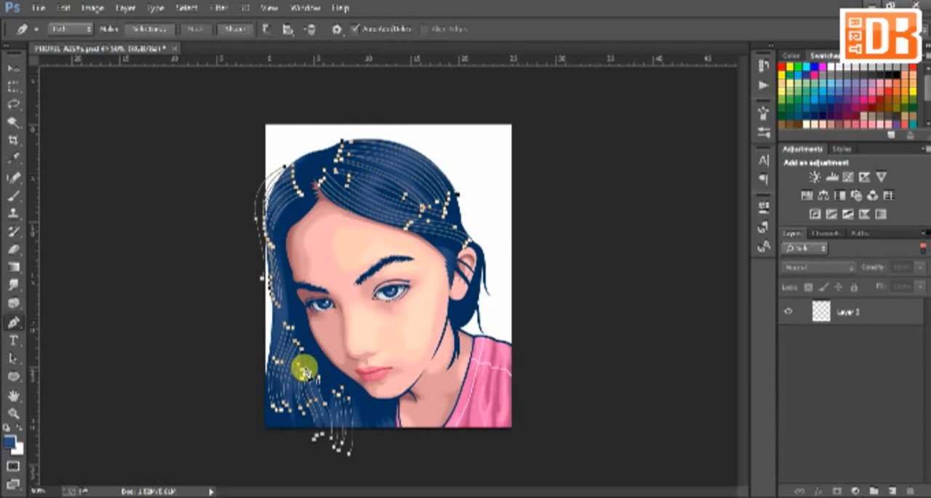
click(8, 440)
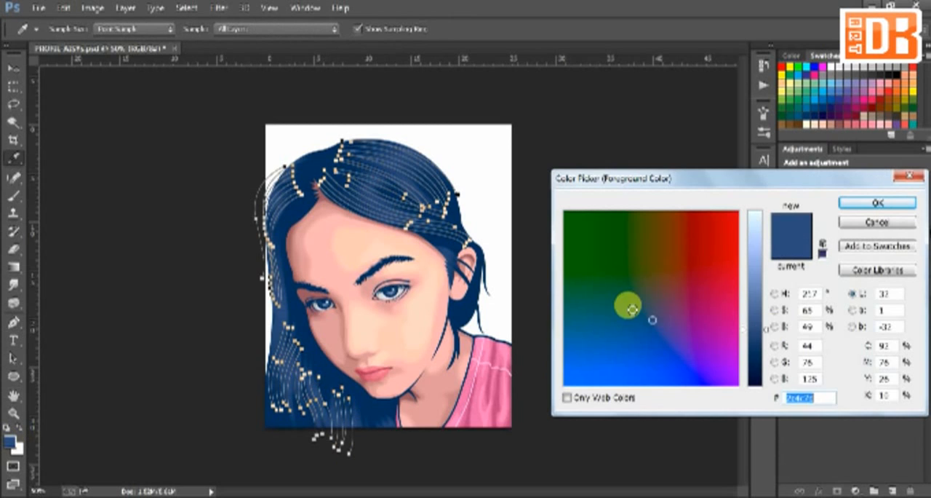
click(765, 322)
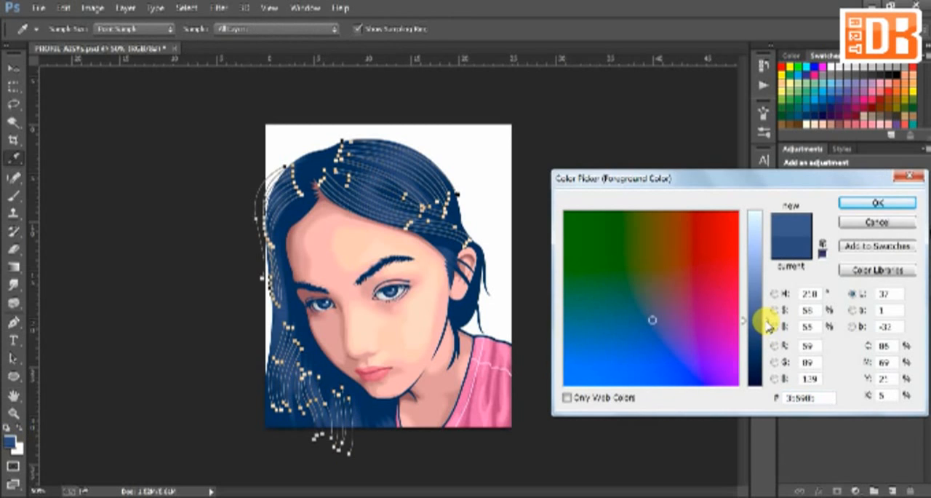
click(876, 202)
Choose a textured bristle preset for the Brush tool and slightly increase its size
key(b)
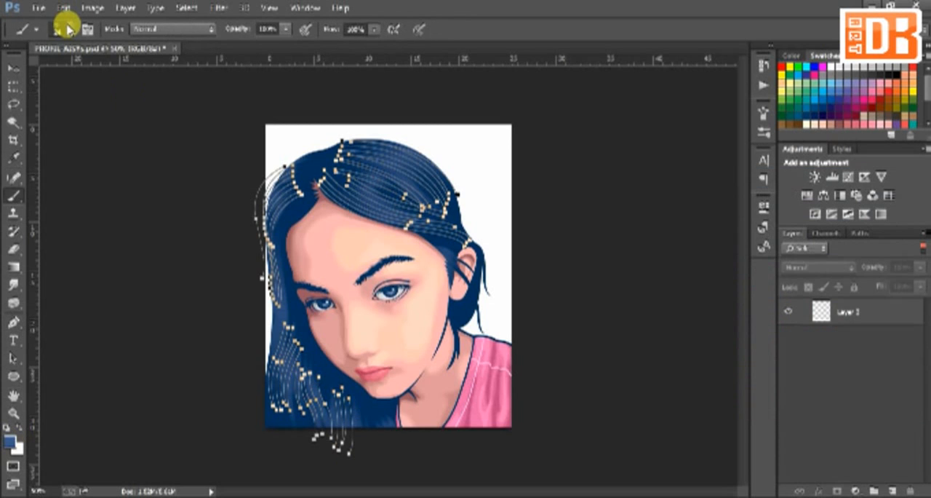
click(68, 29)
click(137, 180)
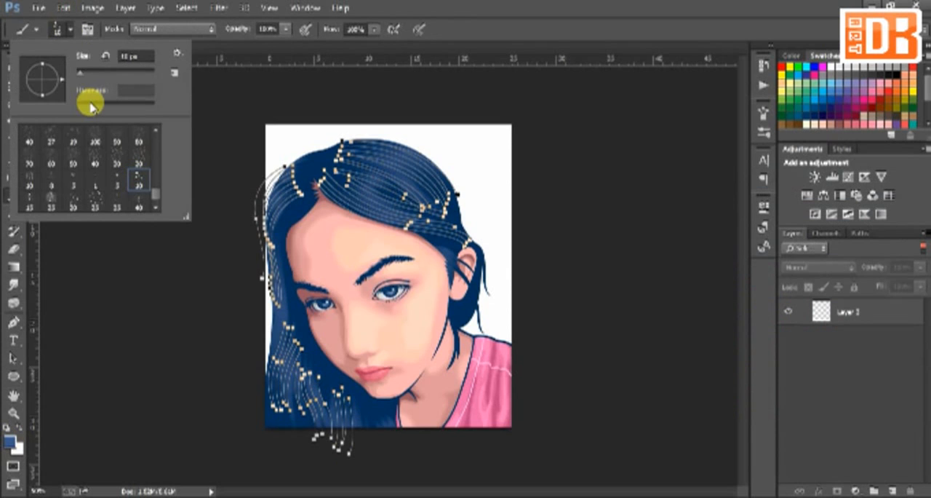
click(83, 74)
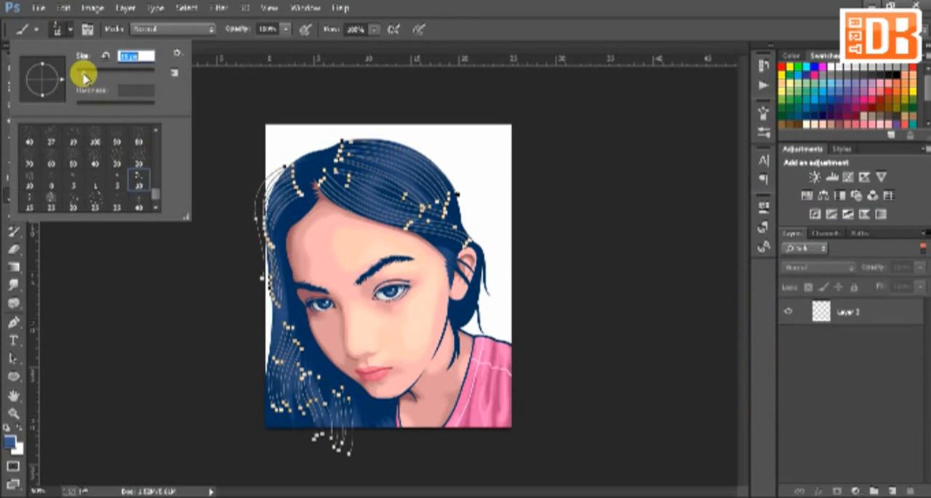
click(306, 63)
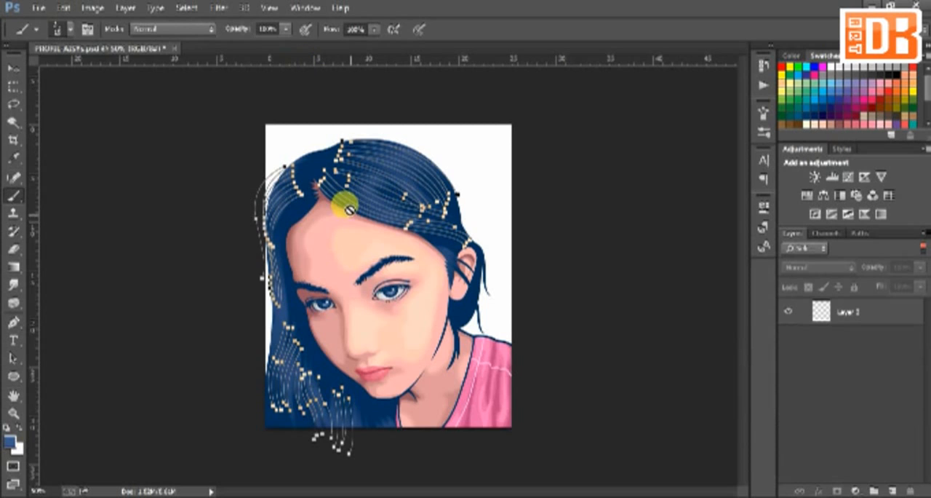
Try stroking all strand paths on the new layer with the Brush and Simulate Pressure enabled, and undo the strokes
click(845, 314)
click(344, 193)
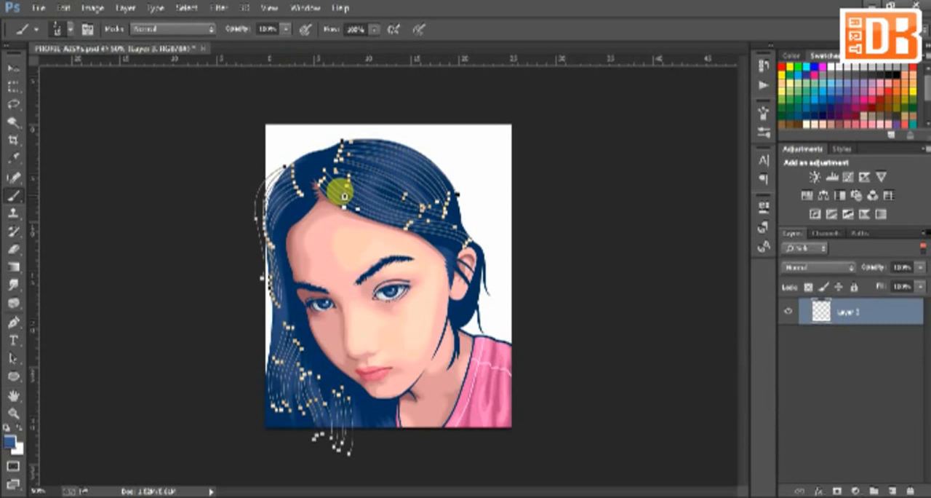
key(p)
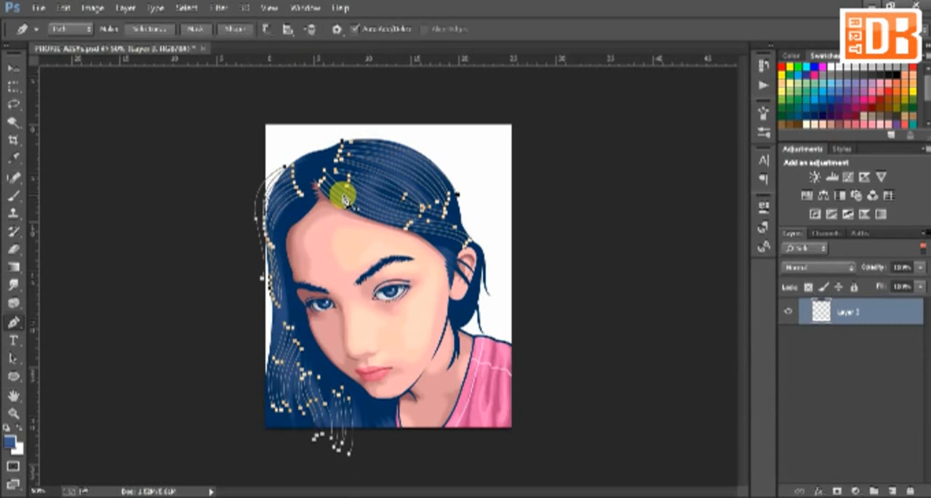
right_click(339, 191)
click(381, 237)
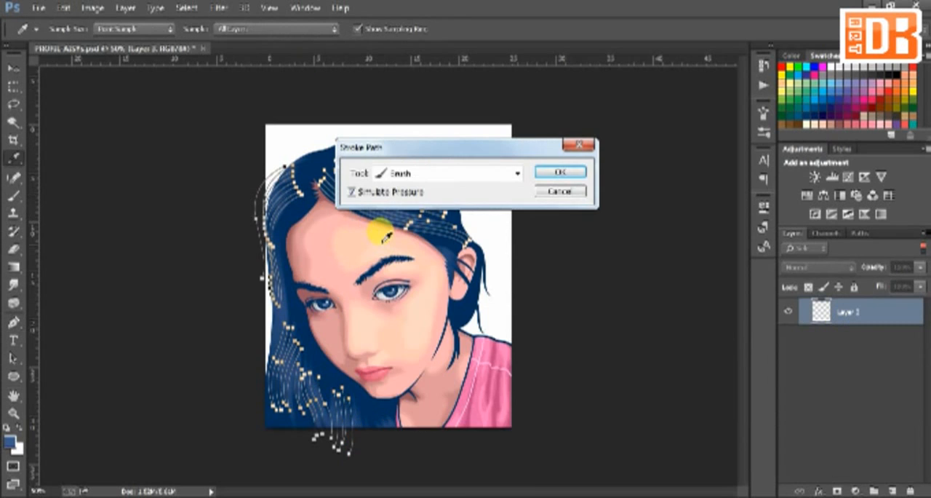
click(558, 174)
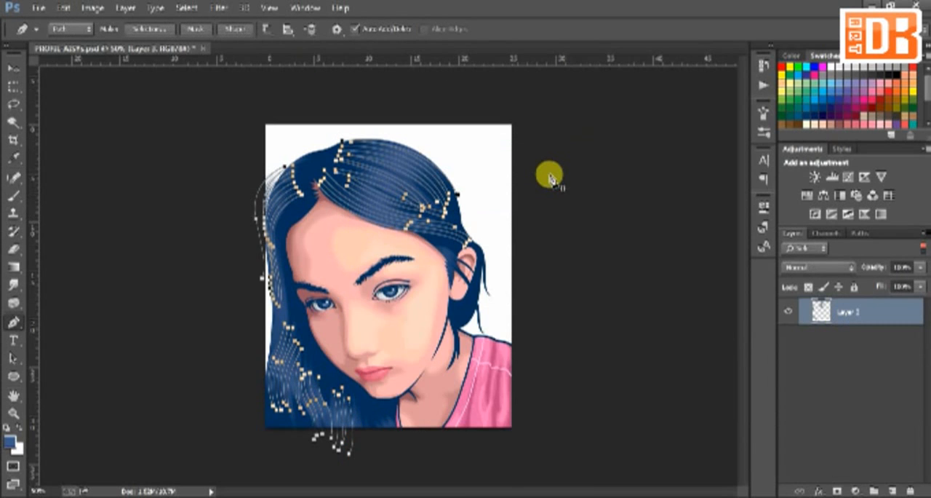
key(Return)
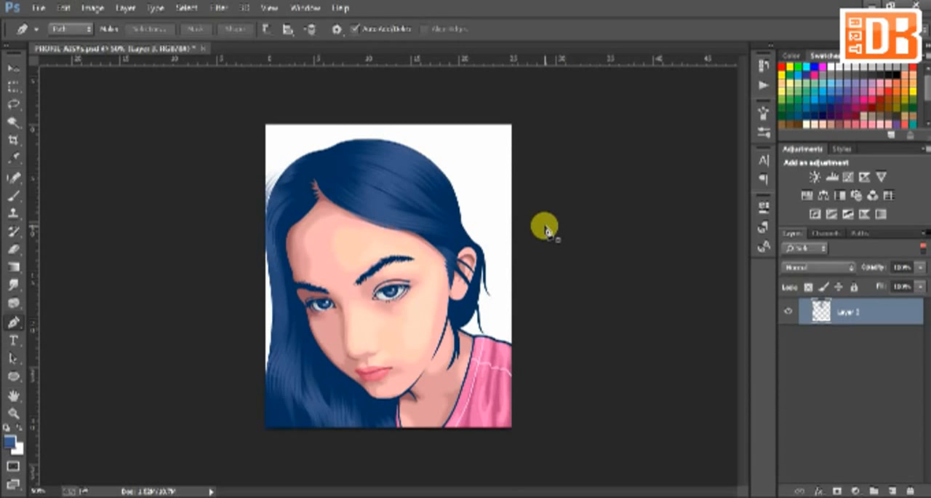
key(ctrl+z)
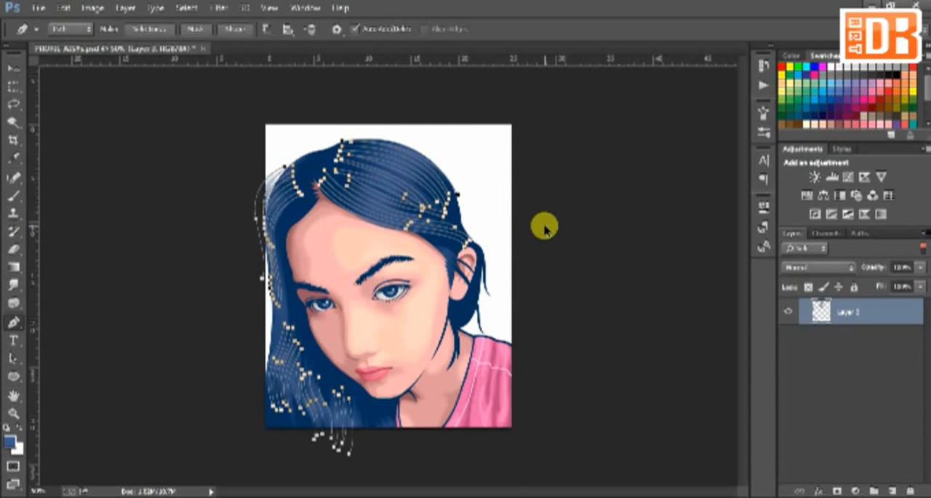
key(ctrl+alt+z)
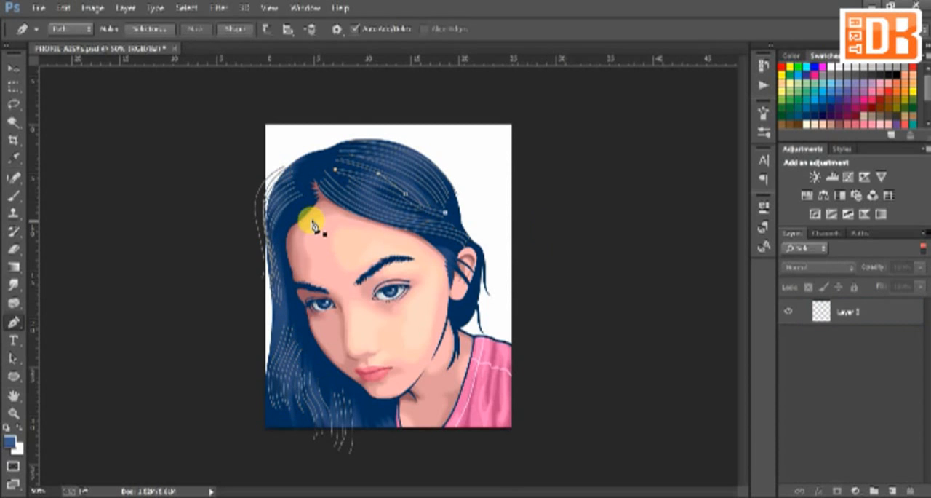
Set the foreground colour to a slightly lighter shade of the same blue
click(10, 442)
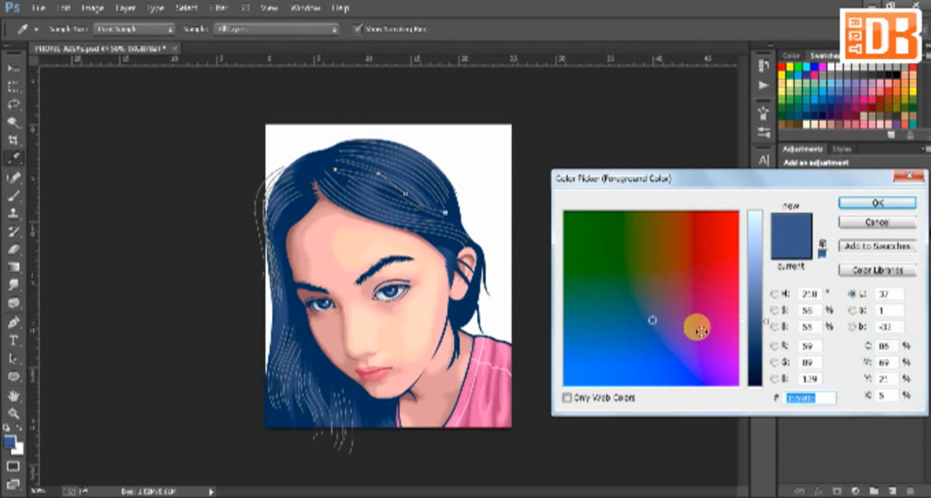
drag(767, 322, 768, 312)
key(Return)
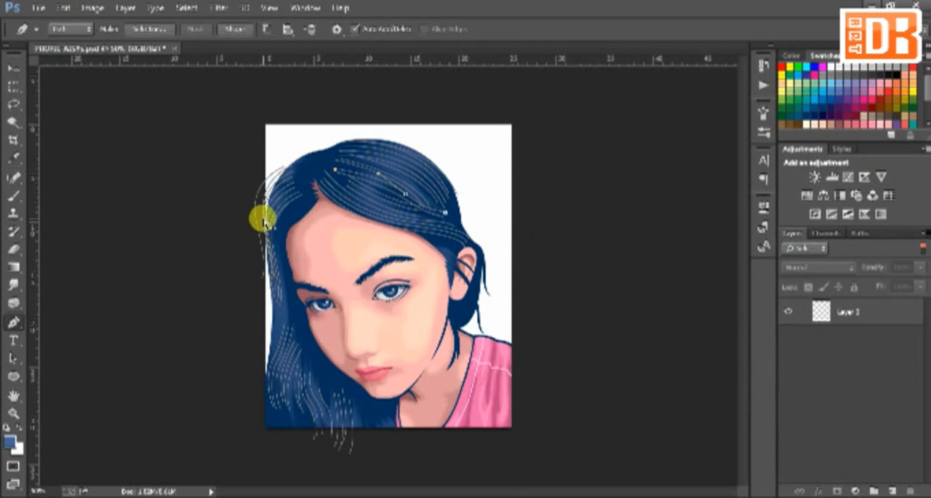
Select all strand paths, stroke them on the new layer with the Brush and Simulate Pressure enabled, and dismiss the paths
click(296, 186)
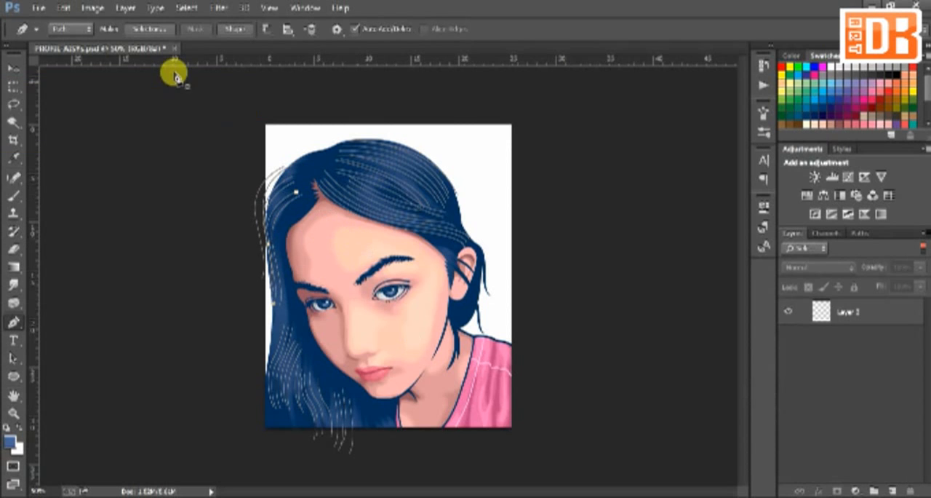
drag(171, 75, 535, 465)
right_click(394, 215)
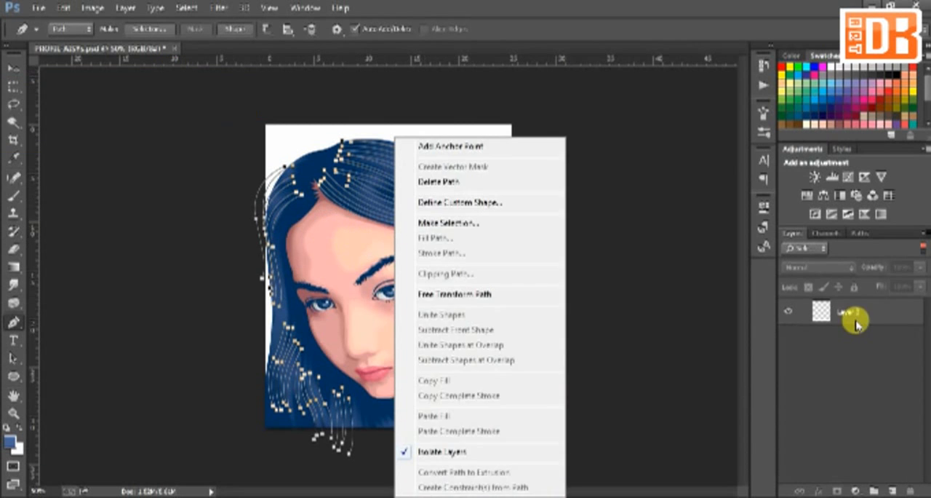
click(855, 320)
right_click(461, 266)
click(508, 252)
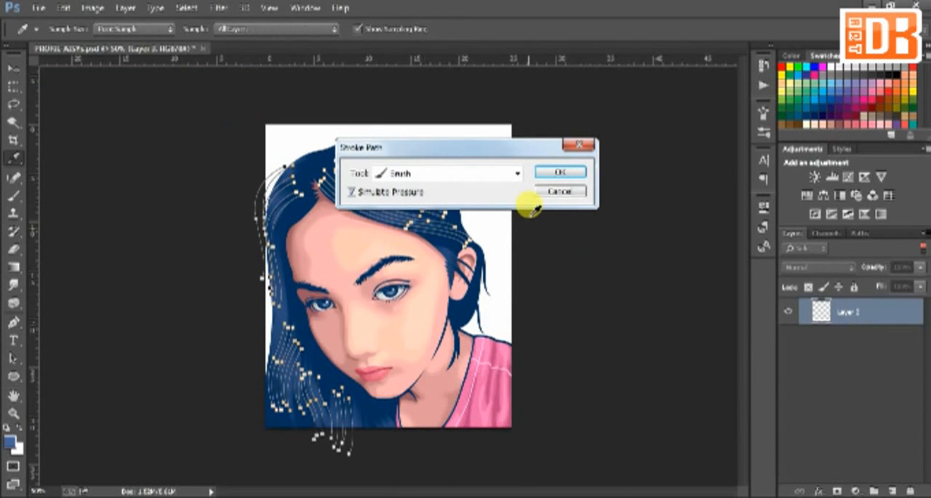
key(Return)
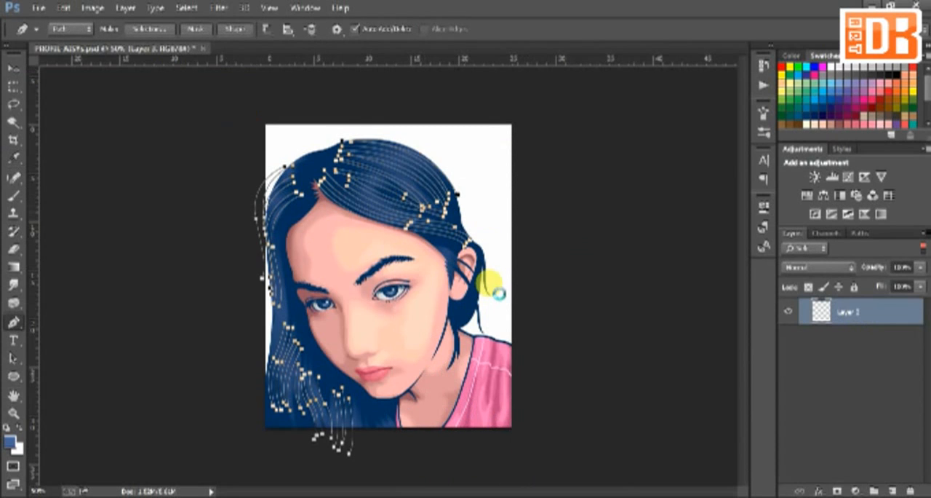
key(Return)
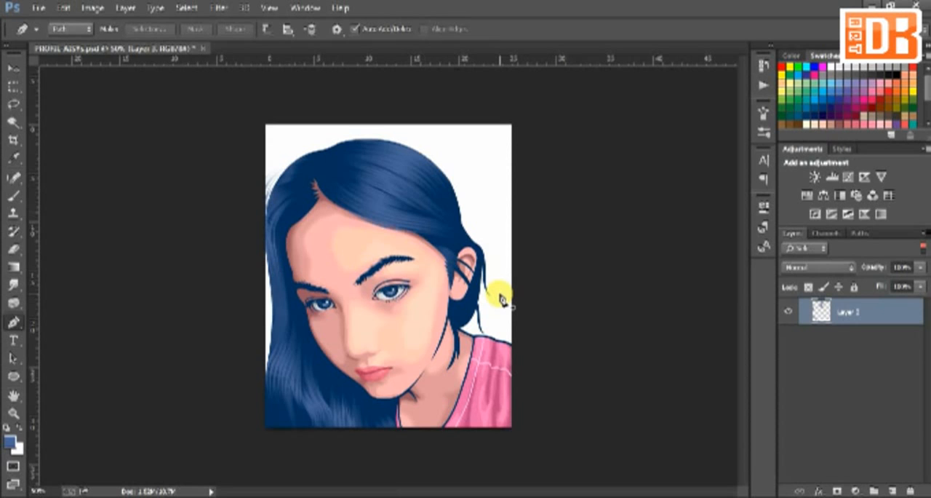
Turn off layer isolation and add a layer mask to the newly stroked strand layer
click(924, 248)
right_click(849, 458)
click(467, 215)
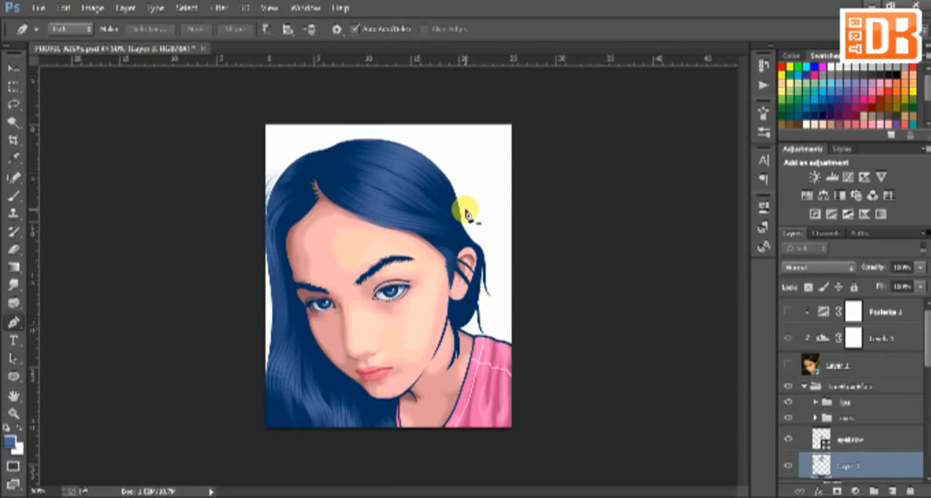
click(836, 491)
Choose a hard round brush and paint black on the layer mask to hide stray strands outside the hair's left edge
key(b)
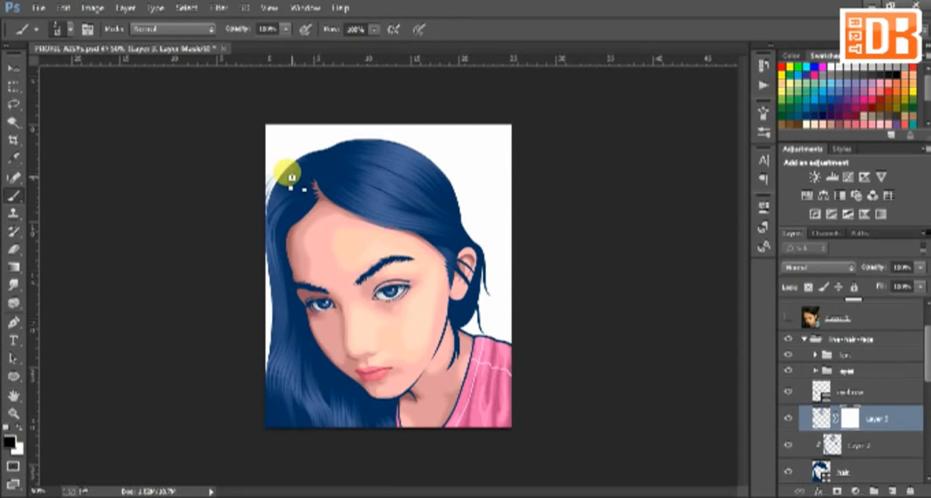
key(e)
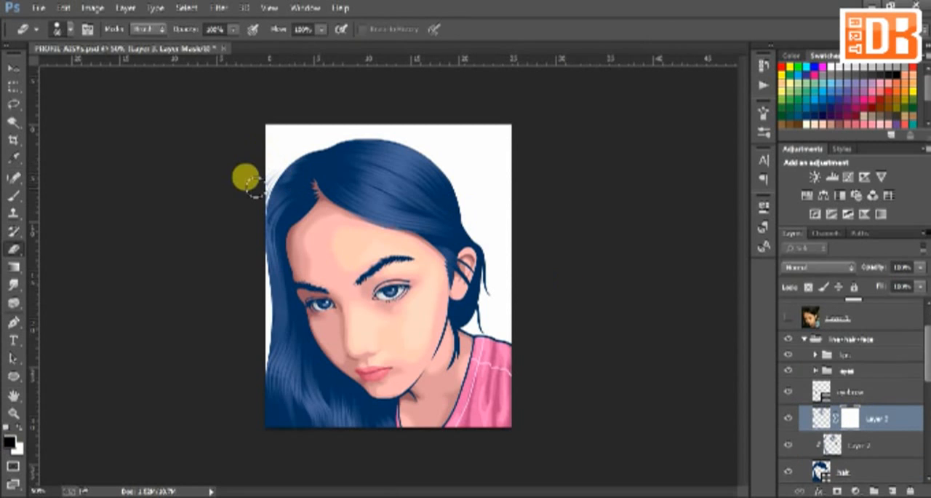
key(b)
click(59, 29)
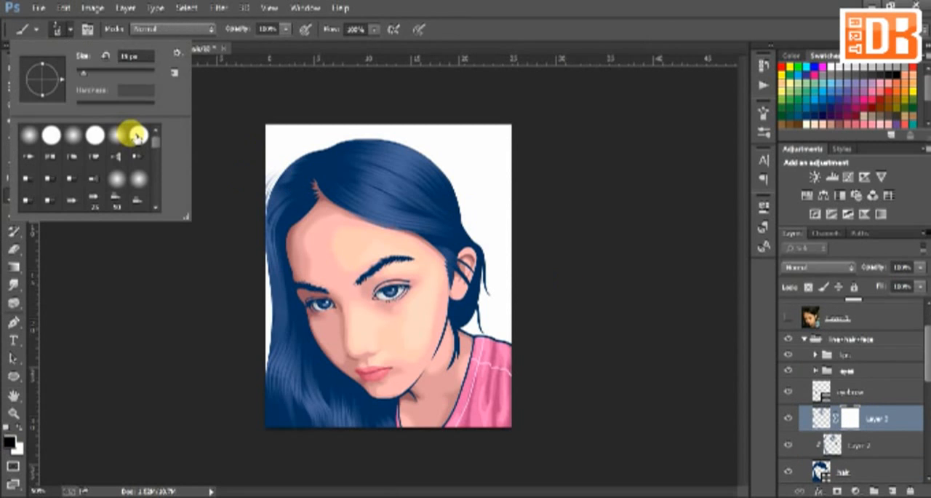
double_click(136, 135)
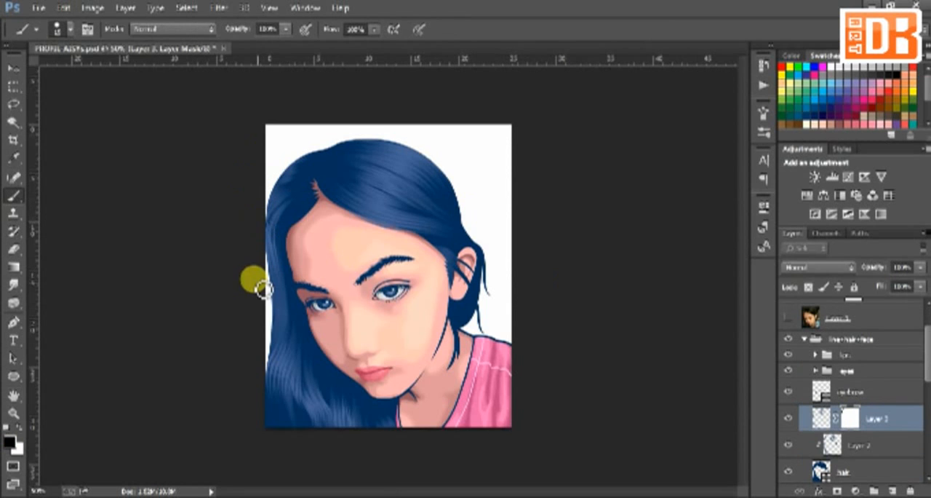
Add a new layer above the masked strand layer and draw short curved strand paths across the crown right of the parting
click(893, 491)
key(p)
click(923, 248)
click(343, 197)
drag(387, 219, 397, 198)
click(361, 193)
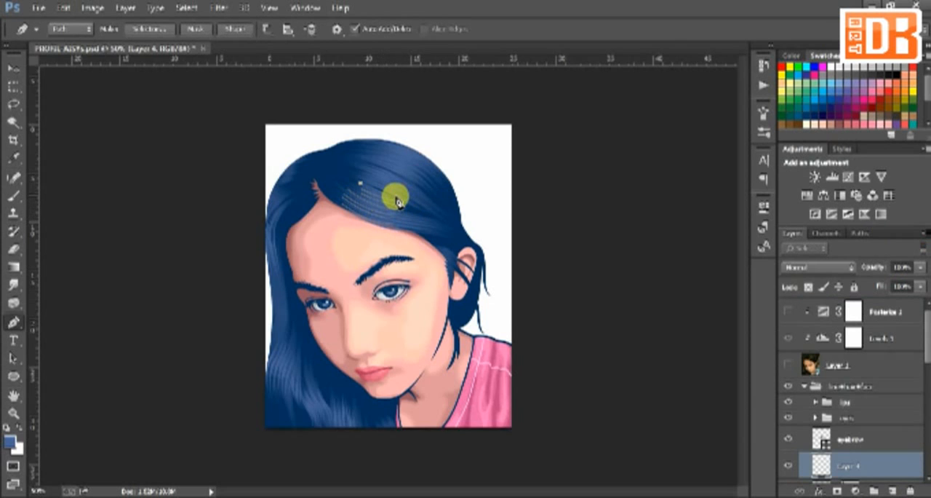
click(368, 166)
drag(407, 184, 411, 161)
click(370, 149)
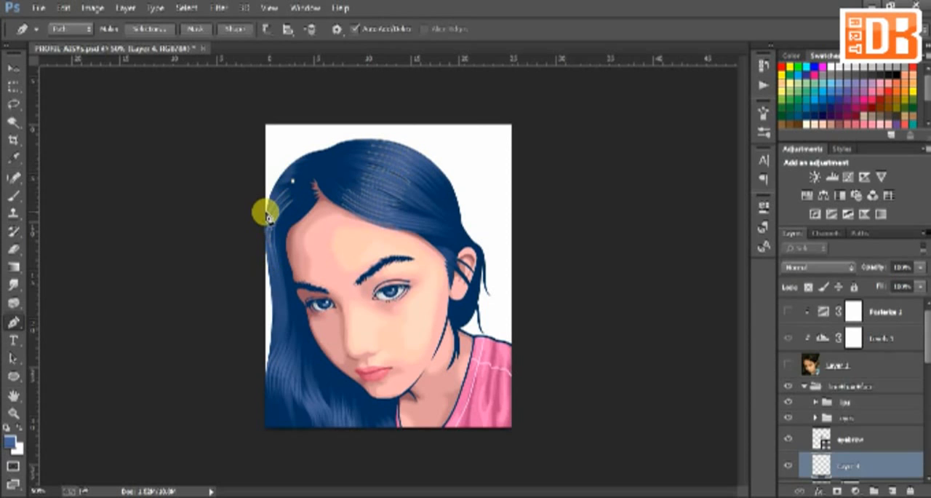
Draw short curved strand paths left of the parting along the hair's outer edge, and start one lower down
drag(263, 225, 258, 267)
ctrl+click(299, 172)
click(304, 168)
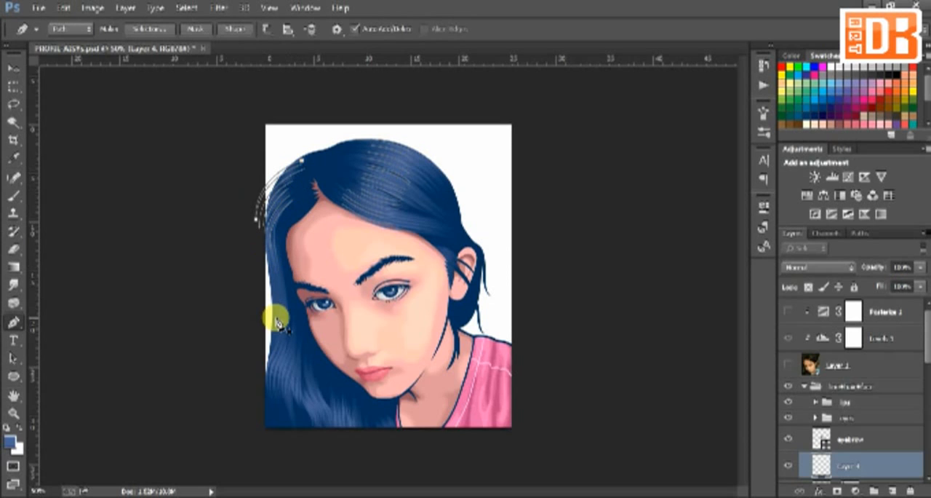
click(277, 317)
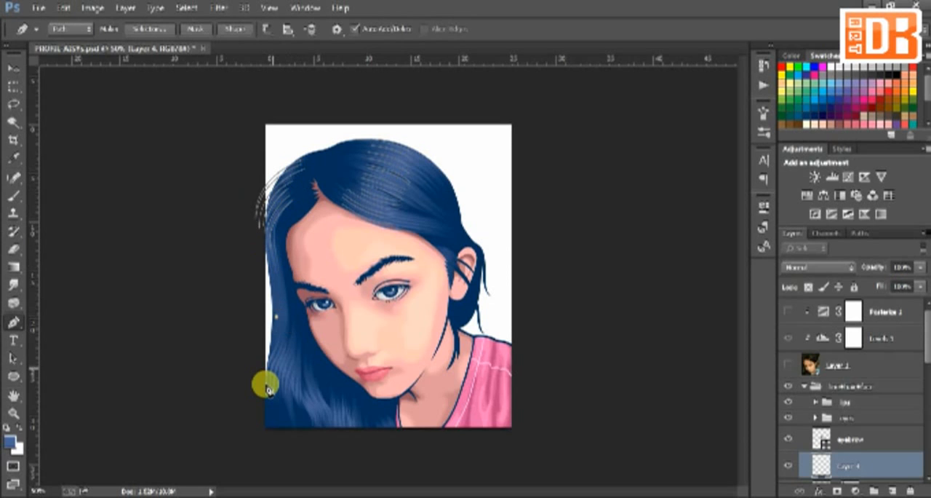
Isolate the new empty layer and select all of the short strand paths
ctrl+click(848, 459)
click(923, 248)
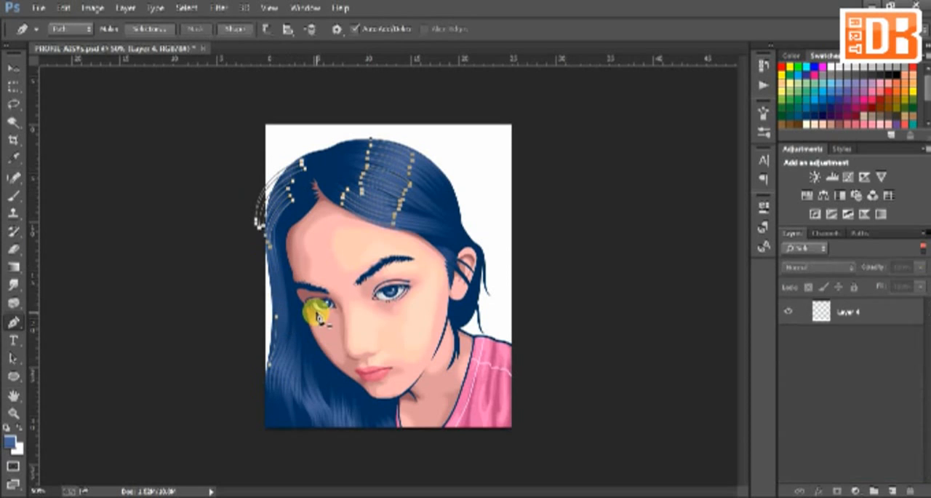
Enlarge the textured brush slightly and stroke the selected short strand paths on Layer 4 with it
key(b)
click(70, 29)
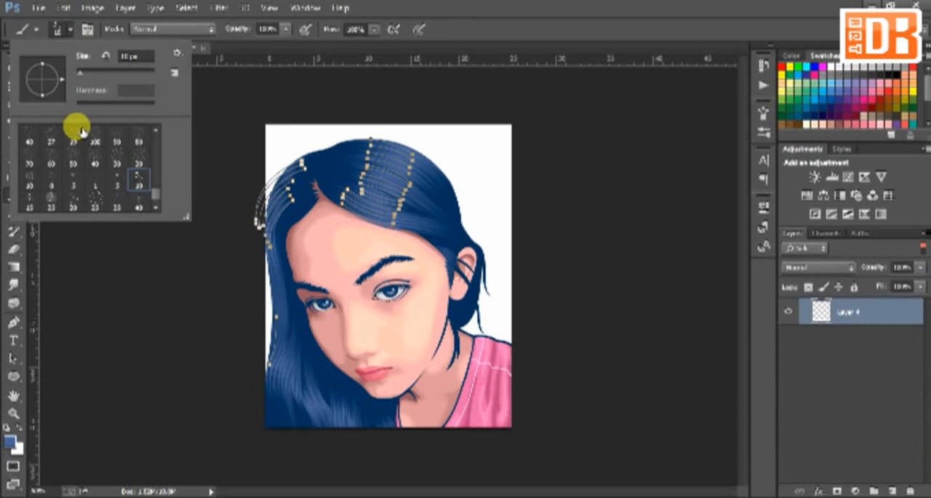
click(81, 74)
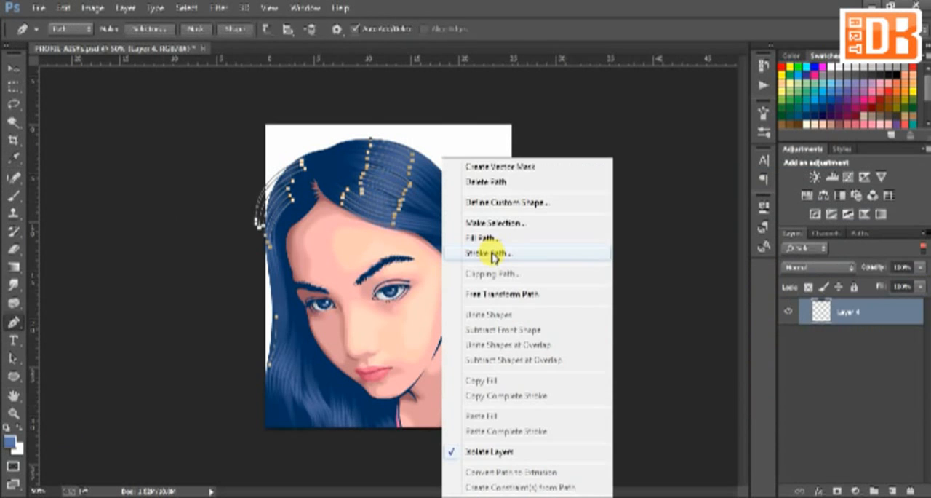
click(467, 243)
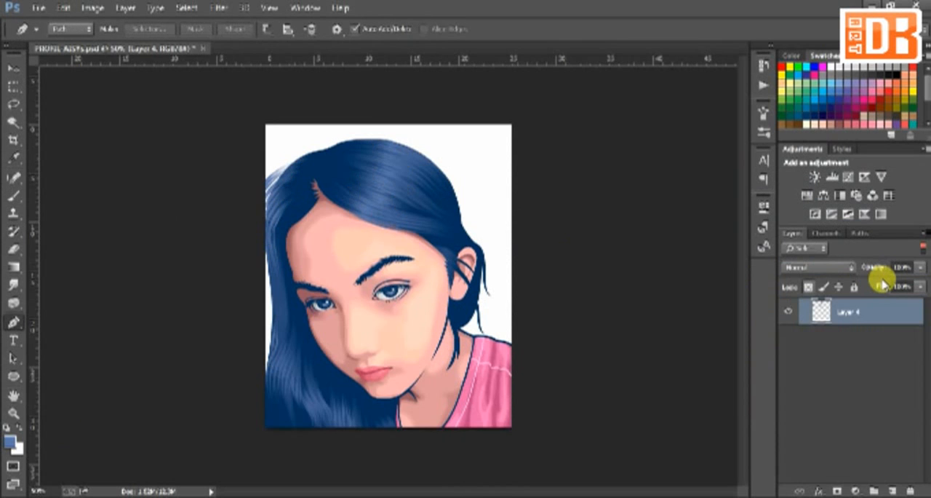
Show all layers again and clip Layer 4 and the masked Layer 3 to the hair layer, with Layer 4 on top
click(922, 248)
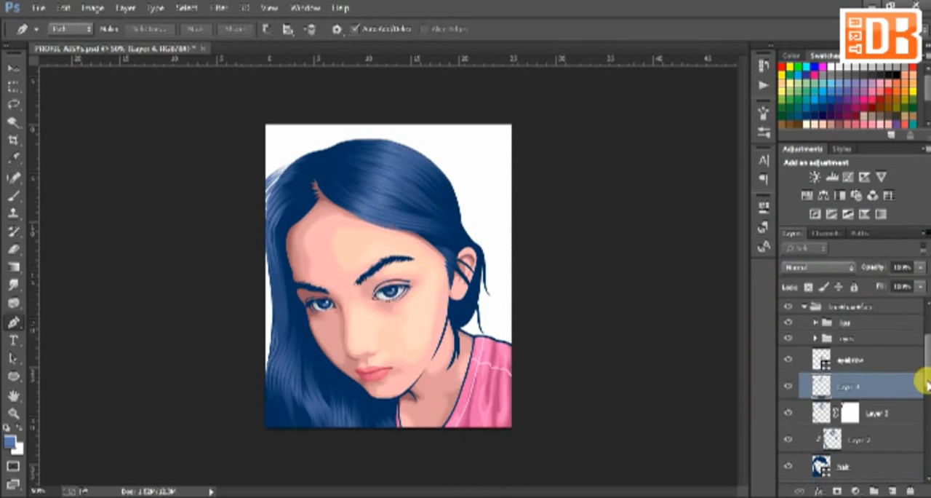
click(880, 412)
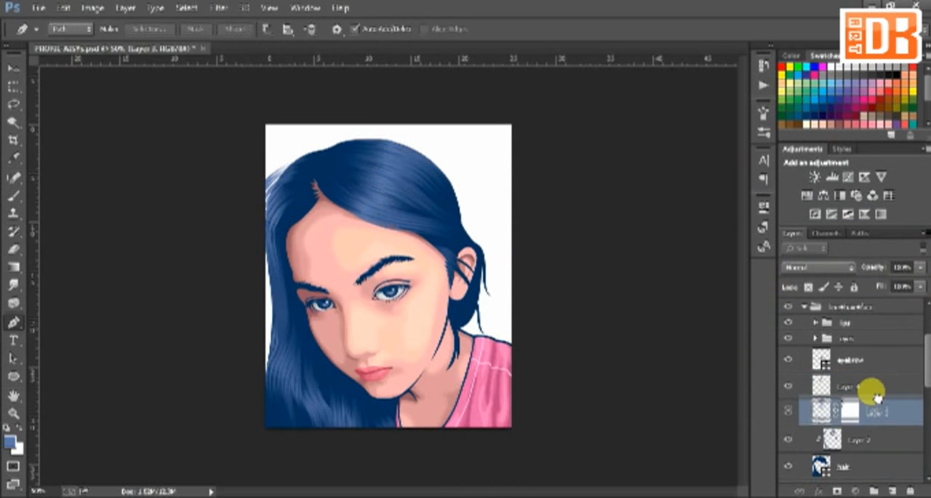
right_click(876, 407)
click(640, 242)
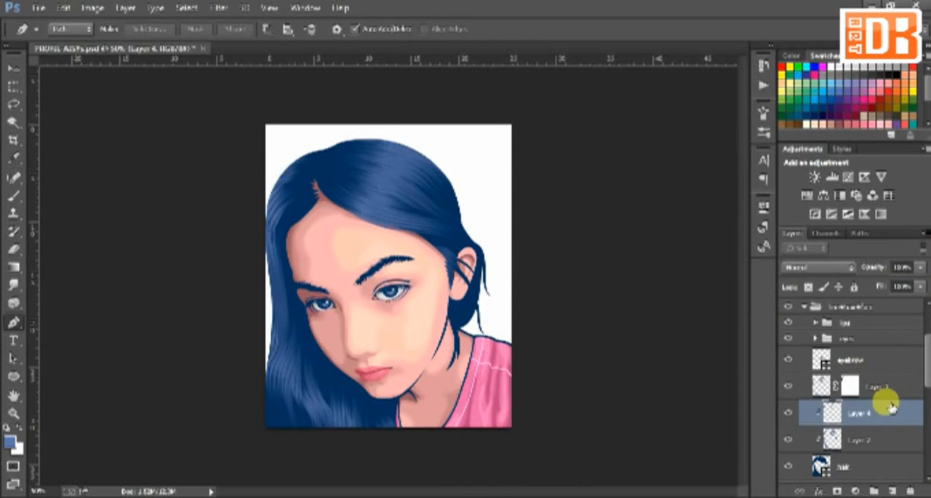
drag(867, 413, 772, 393)
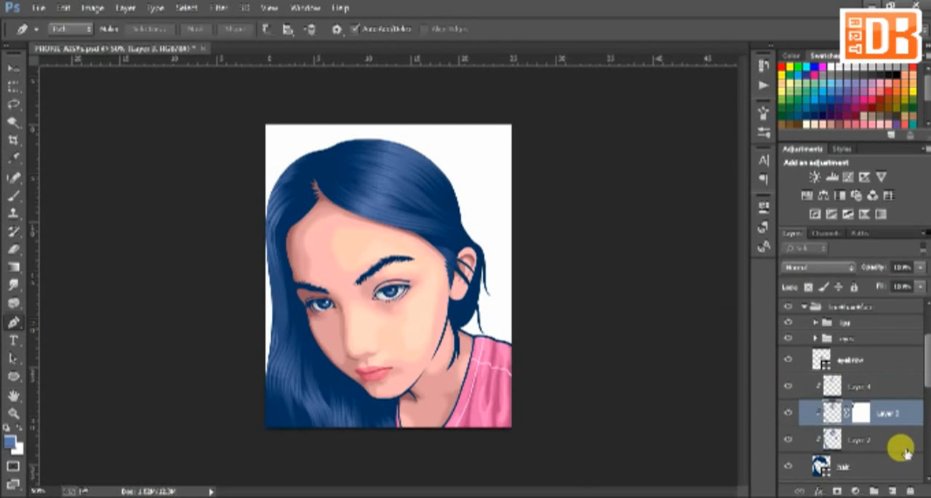
Isolate Layer 2 and draw two curved strand paths from the parting down the hair left of the forehead
click(883, 443)
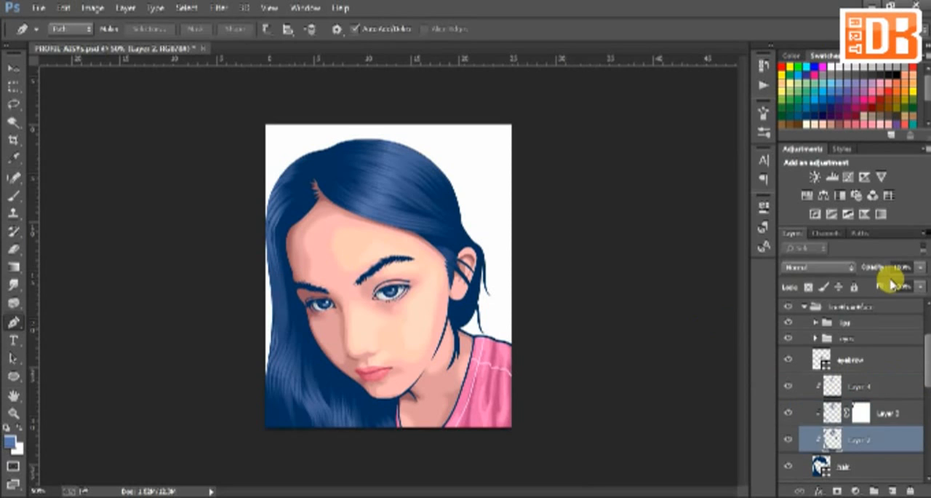
click(921, 250)
click(921, 250)
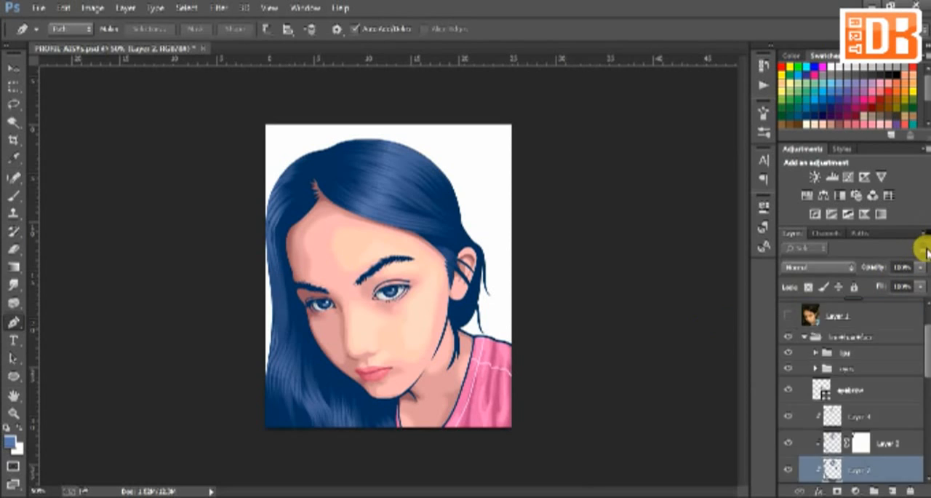
click(920, 249)
click(317, 195)
drag(282, 220, 283, 276)
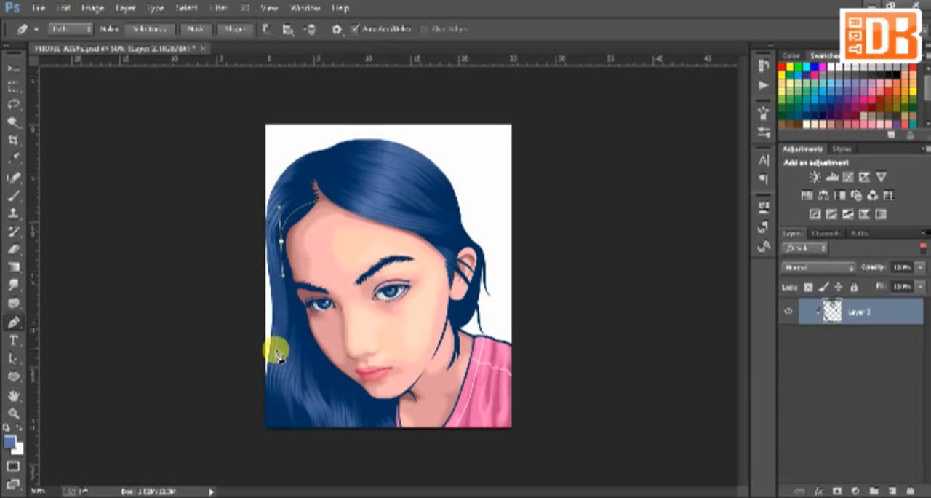
drag(274, 352, 251, 358)
drag(279, 241, 274, 236)
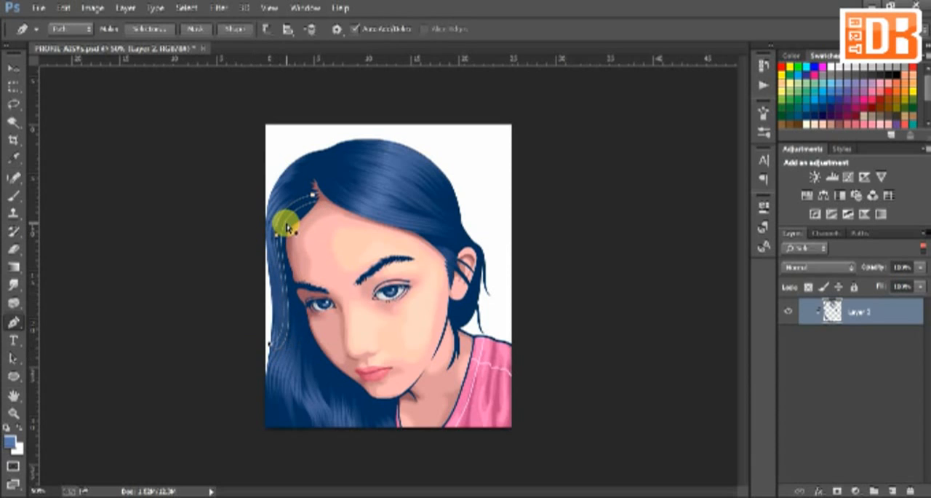
Choose the 25 px textured brush preset and reduce its size
key(b)
click(68, 28)
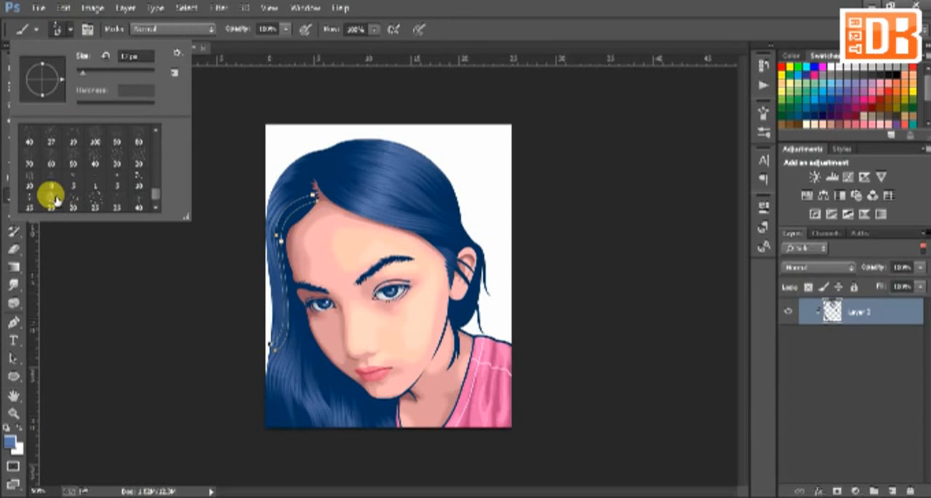
click(54, 200)
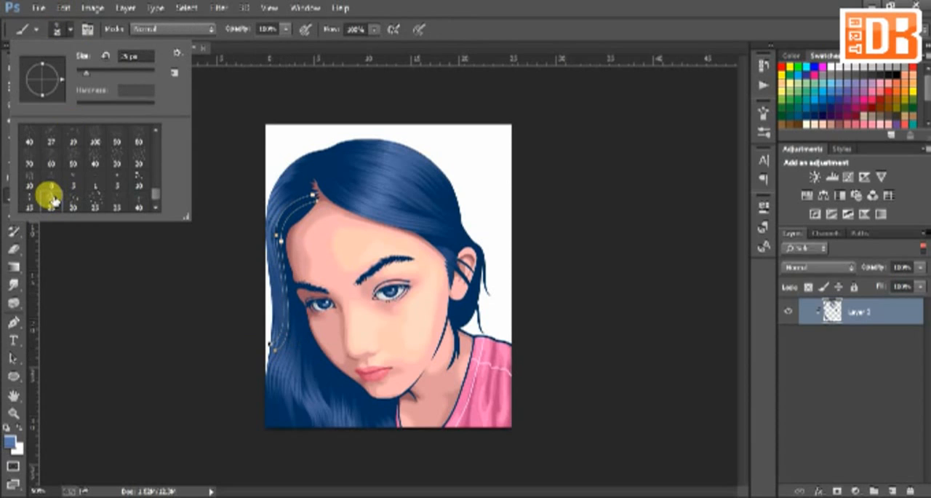
key([)
click(378, 195)
Try stroking the two strand paths left of the forehead in the current light blue
right_click(315, 228)
click(448, 4)
key(i)
right_click(347, 273)
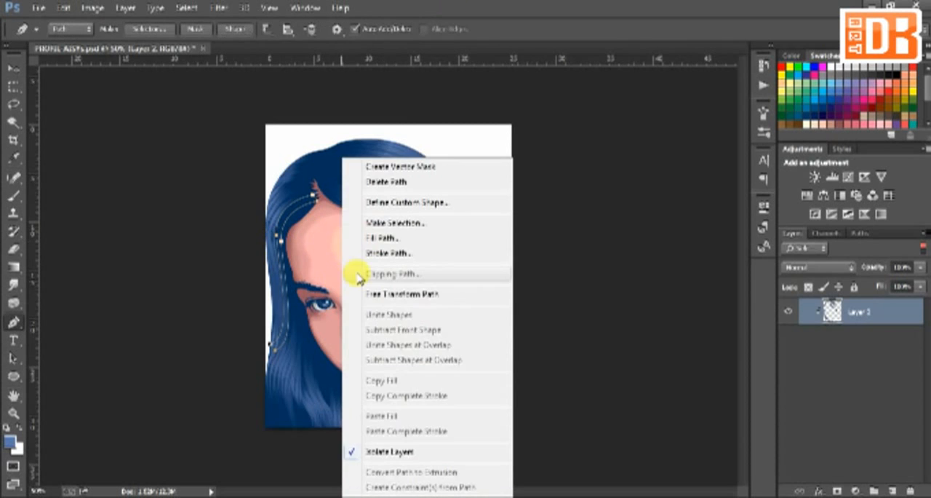
click(370, 248)
click(554, 170)
key(p)
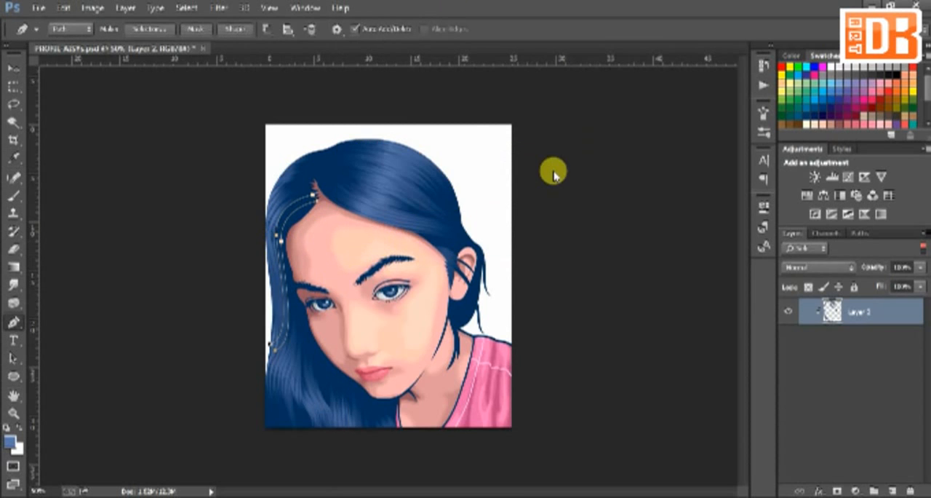
Set the foreground color to a darker blue, sampling the dark hair as its base
click(11, 440)
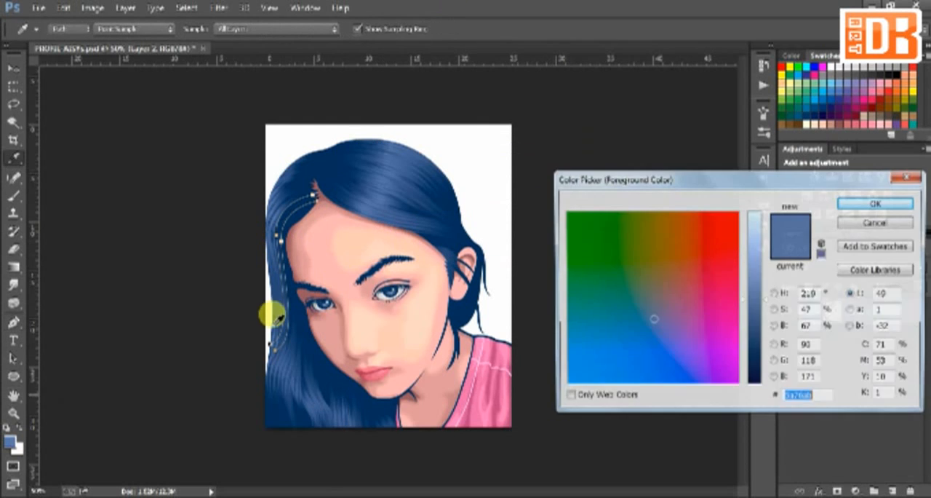
drag(766, 301, 766, 312)
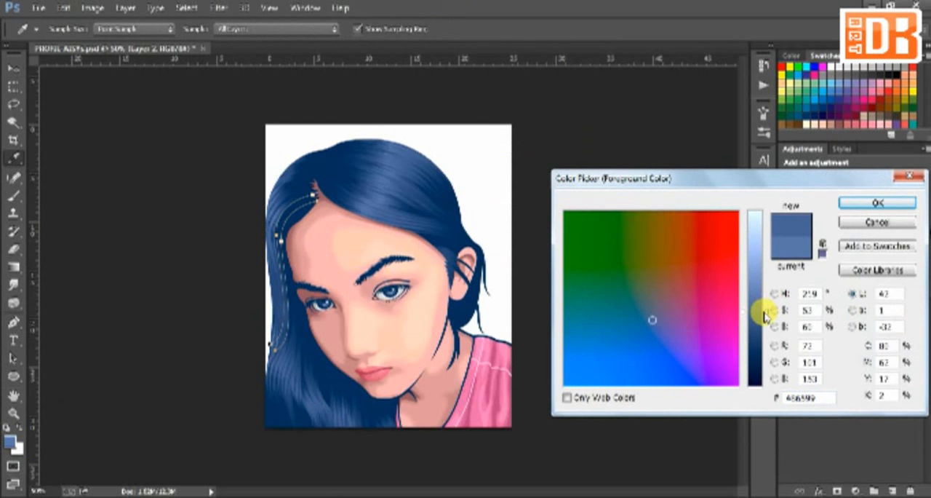
click(294, 329)
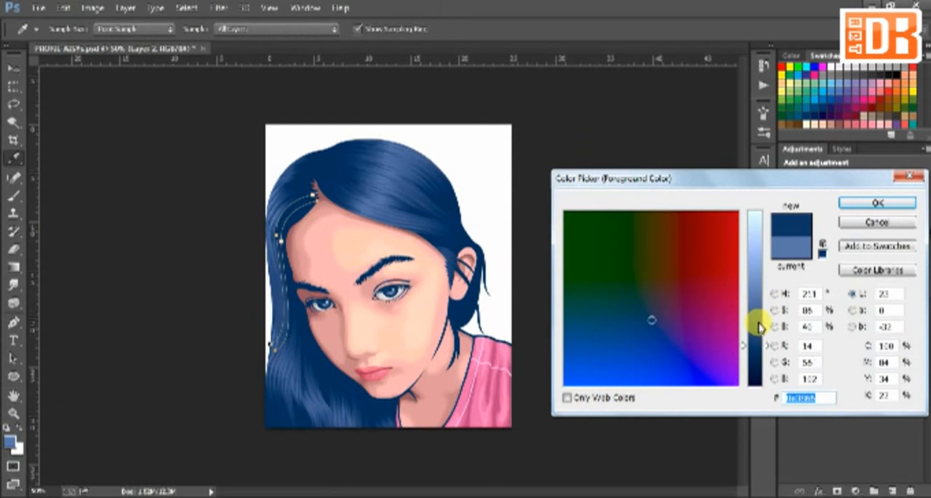
key(Return)
Stroke the two strand paths left of the forehead with the brush, using simulated pressure
right_click(317, 158)
click(355, 252)
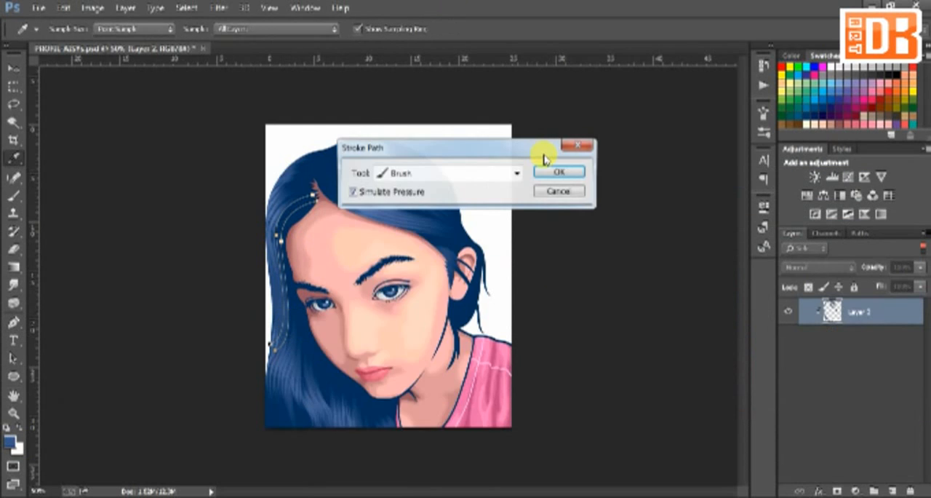
click(546, 169)
key(Return)
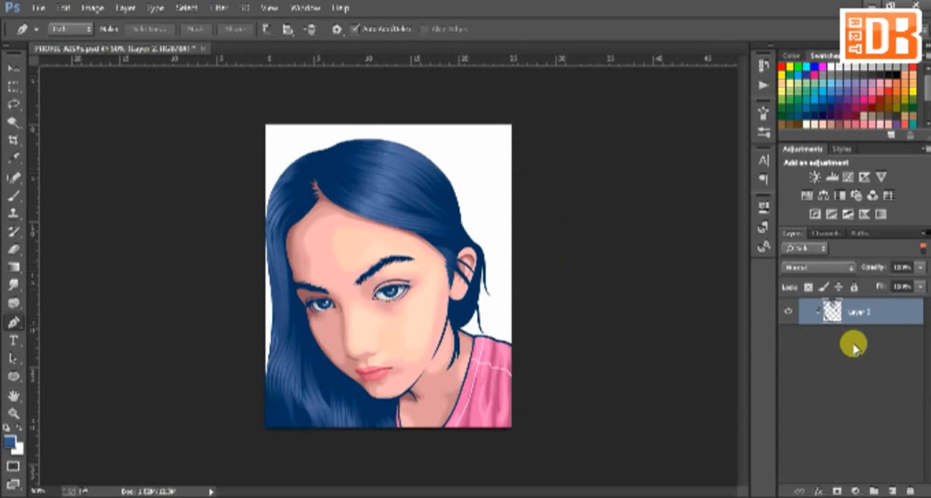
Show all layers and briefly reveal the reference photo on Layer 1 to check the hair and face
click(923, 247)
click(863, 415)
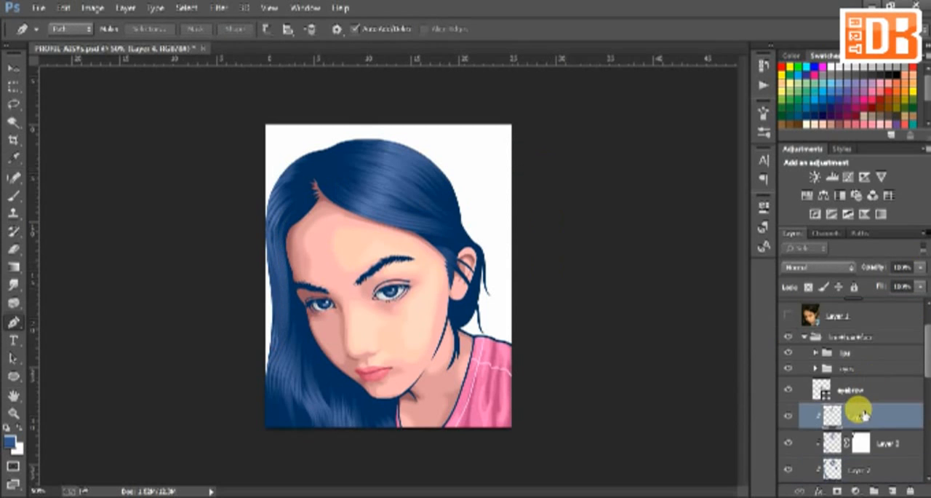
ctrl+click(821, 390)
click(787, 316)
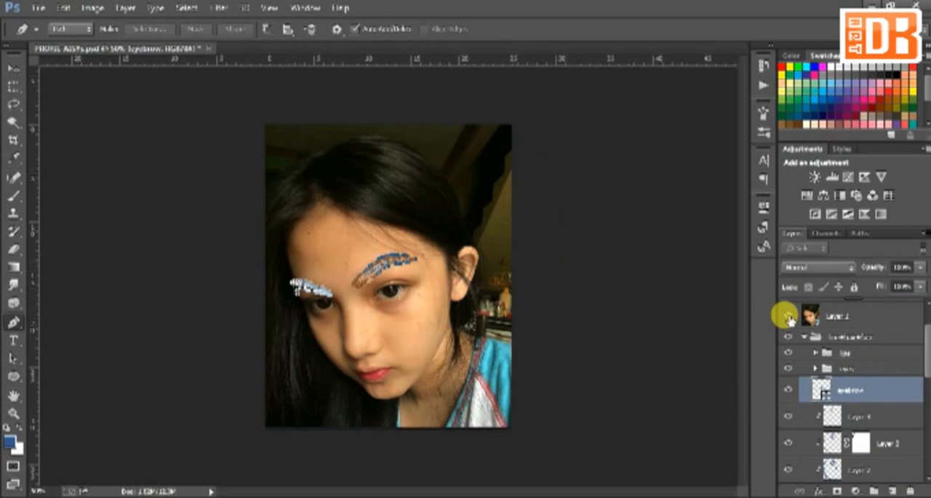
click(844, 370)
click(788, 315)
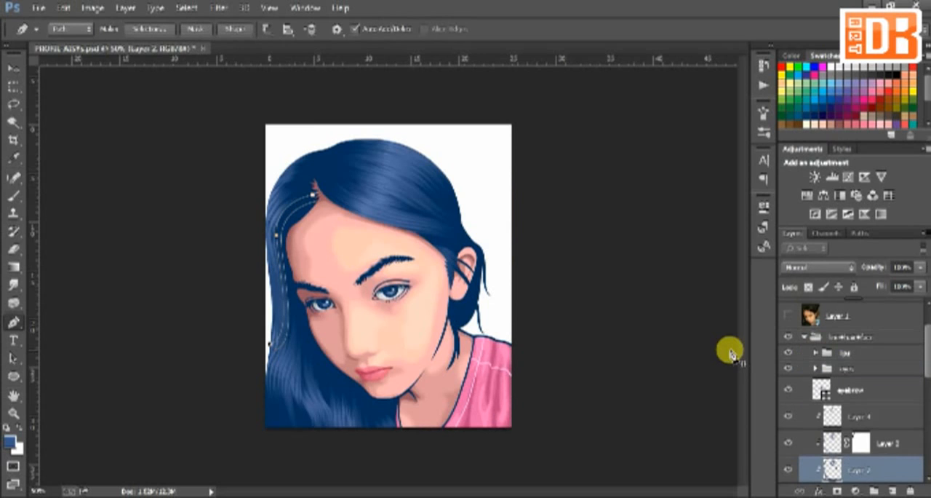
Rework the outer strand path running from the parting down beside the forehead and stroke it with the brush
click(313, 198)
key(ctrl+Return)
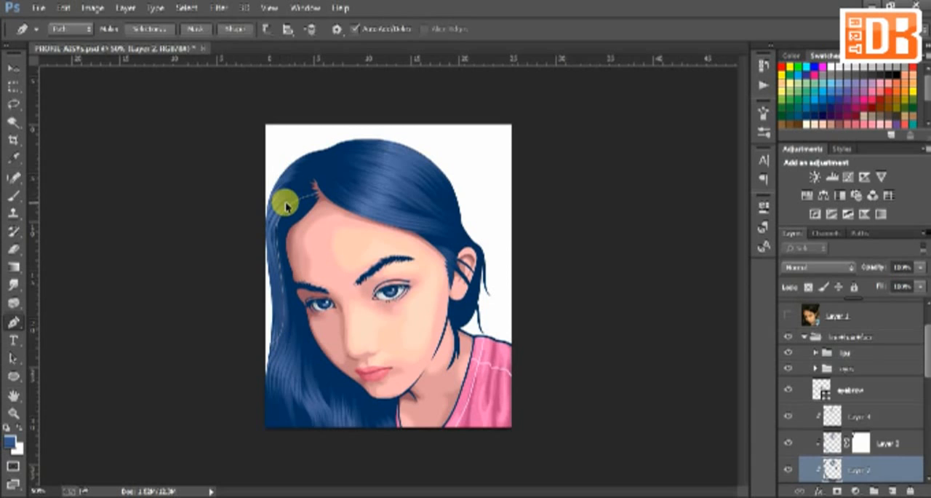
drag(286, 206, 288, 211)
right_click(288, 211)
click(320, 293)
click(540, 170)
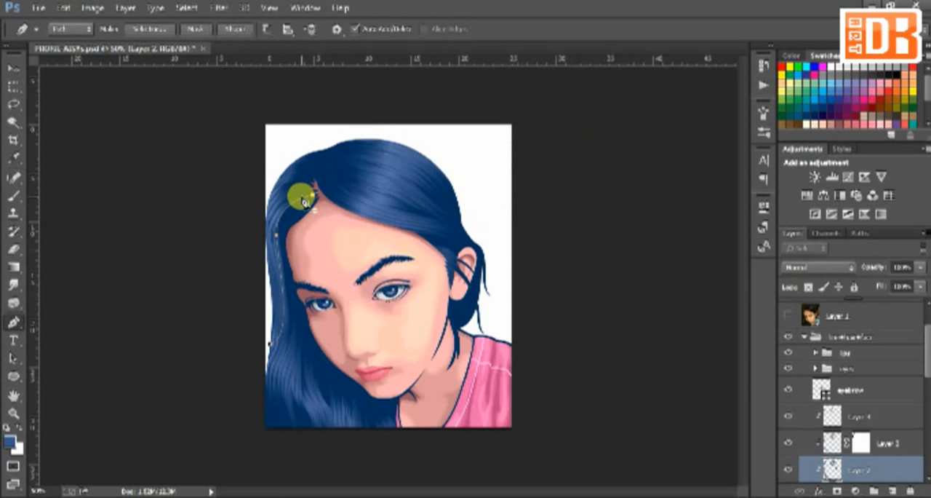
Draw another curved strand path from the parting along the forehead's left edge and stroke it on Layer 2
click(284, 250)
drag(283, 251, 285, 284)
drag(281, 247, 279, 251)
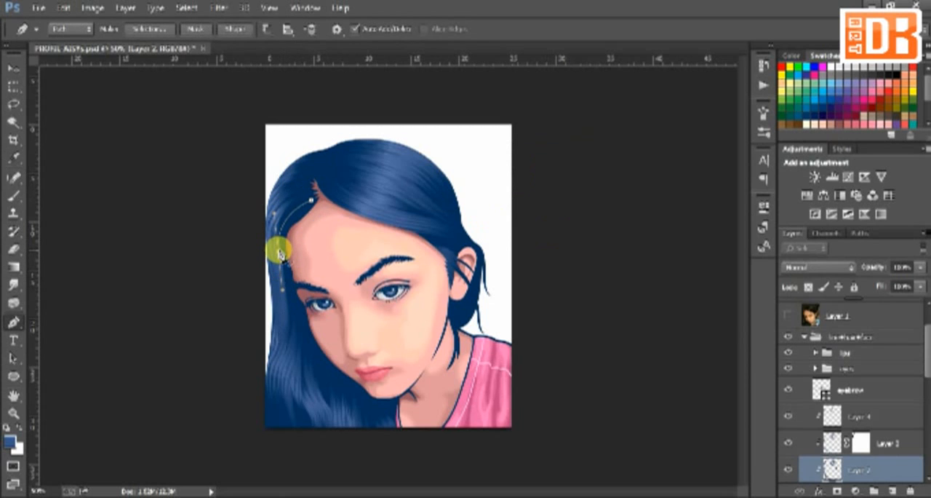
right_click(280, 252)
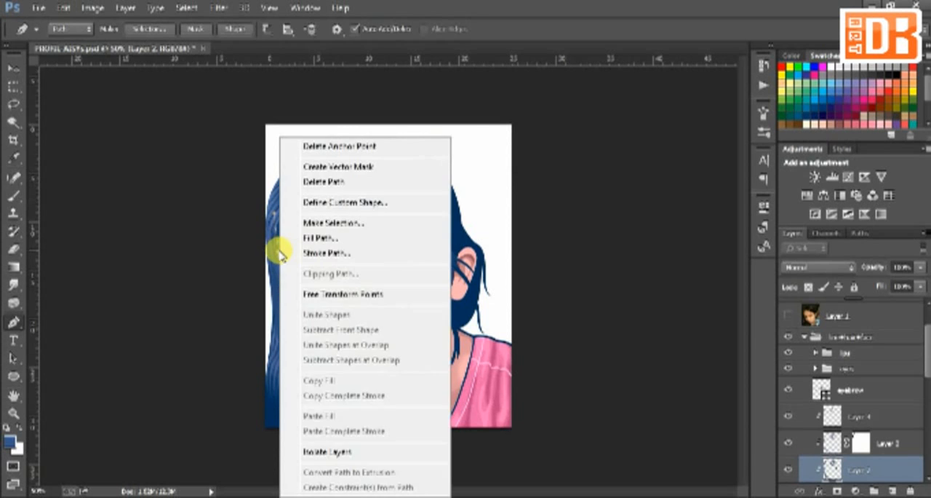
click(305, 252)
click(551, 171)
key(Delete)
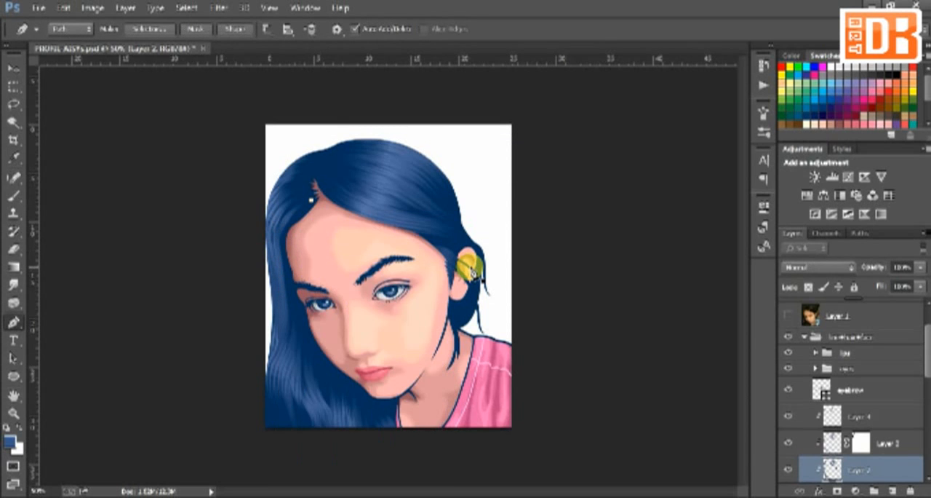
Lower the opacity of the masked Layer 3 slightly and delete the leftover path point at the parting
click(877, 441)
click(921, 267)
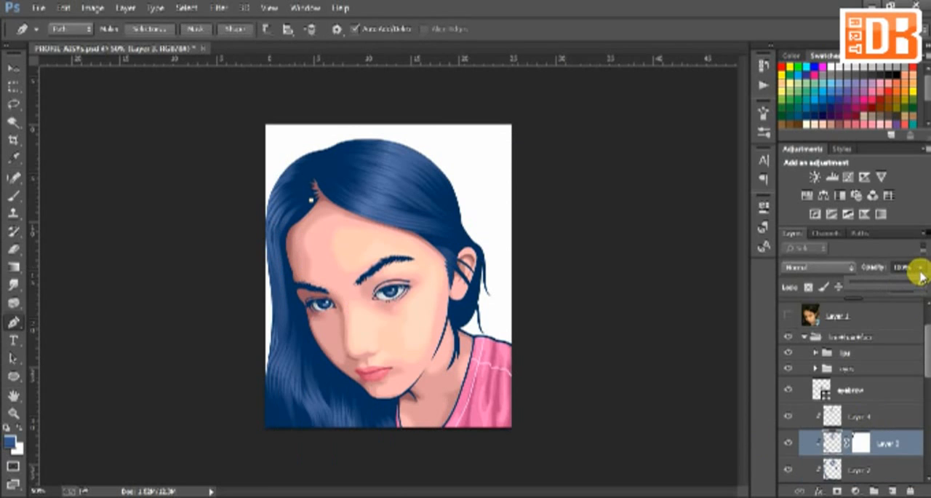
drag(920, 284, 914, 283)
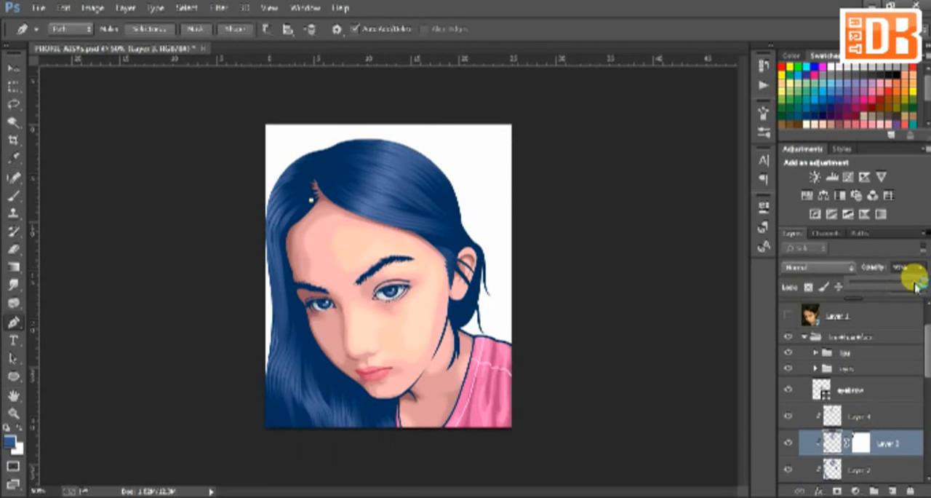
click(647, 298)
key(Delete)
click(922, 266)
drag(920, 286, 920, 289)
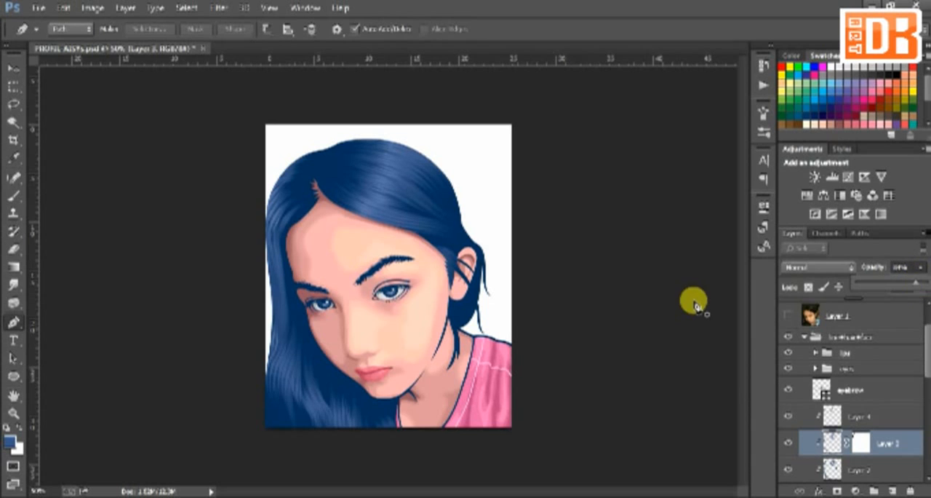
key(ctrl+plus)
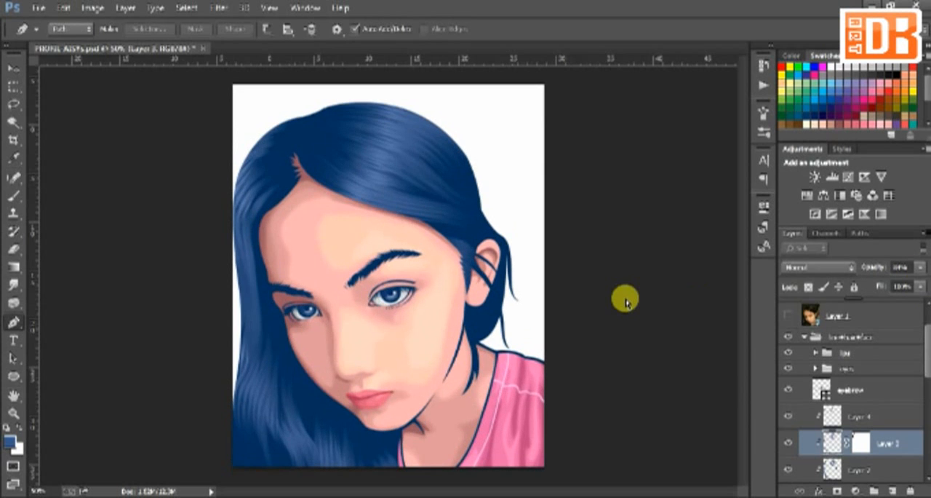
key(ctrl+plus)
key(ctrl+minus)
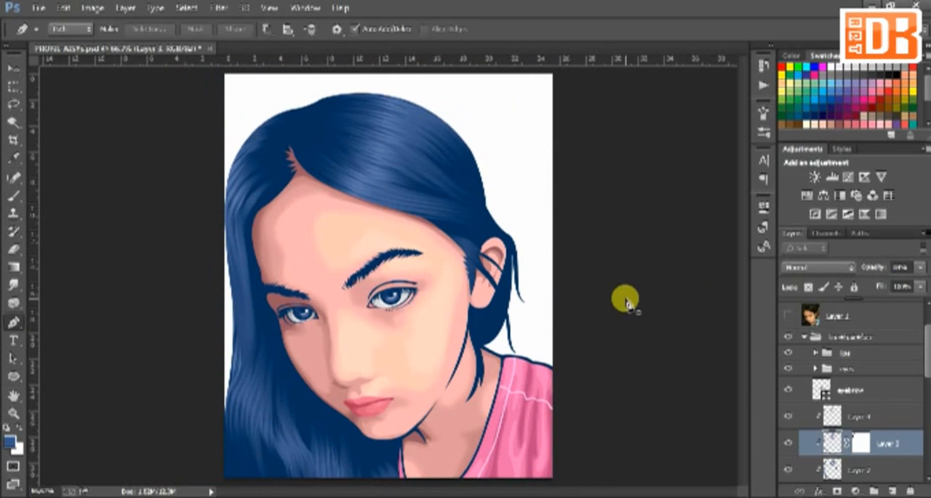